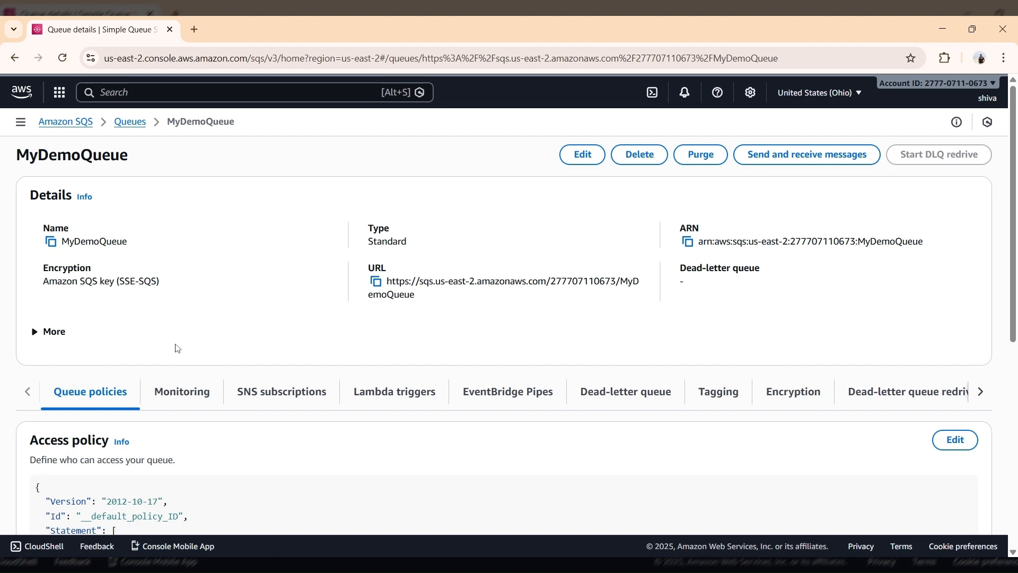
- Check MyDemoQueue's dead-letter queue section and open the queue's configuration for editing
scroll(178, 348, "down", 3)
left_click(572, 267)
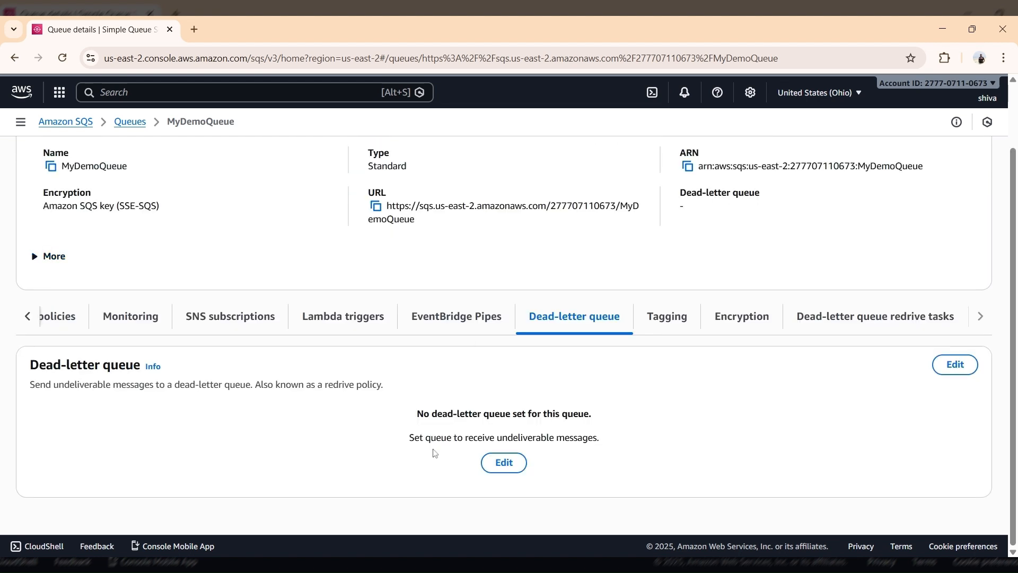
scroll(477, 391, "up", 2)
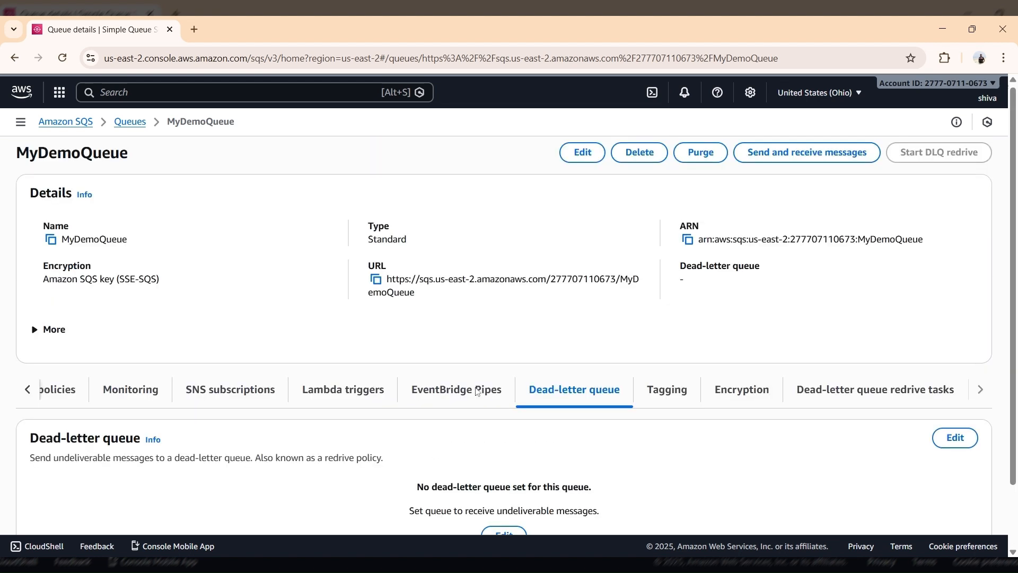
left_click(584, 158)
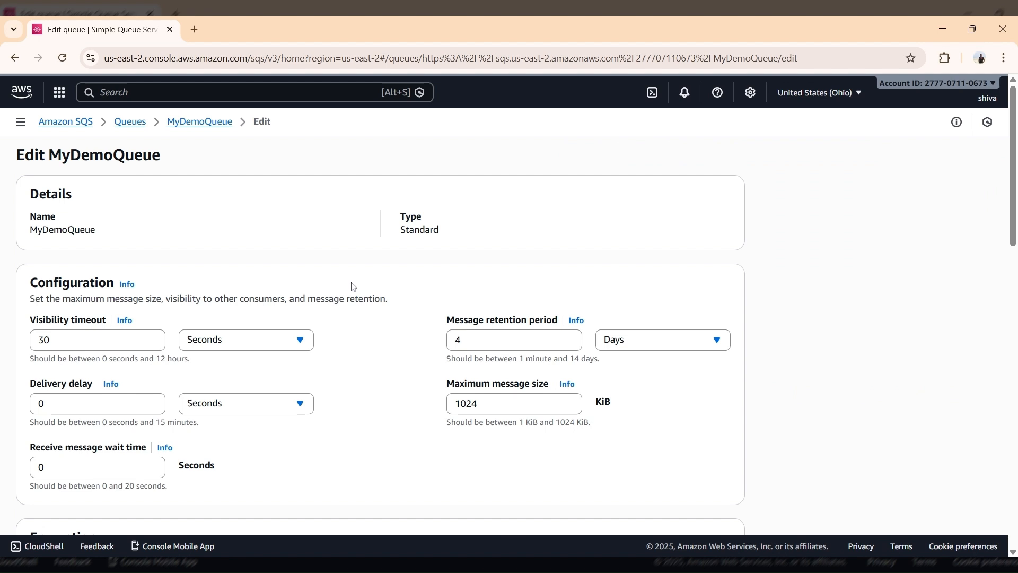
- Enable the dead-letter queue for MyDemoQueue and list the existing queues available to choose
scroll(289, 302, "down", 5)
scroll(266, 310, "down", 10)
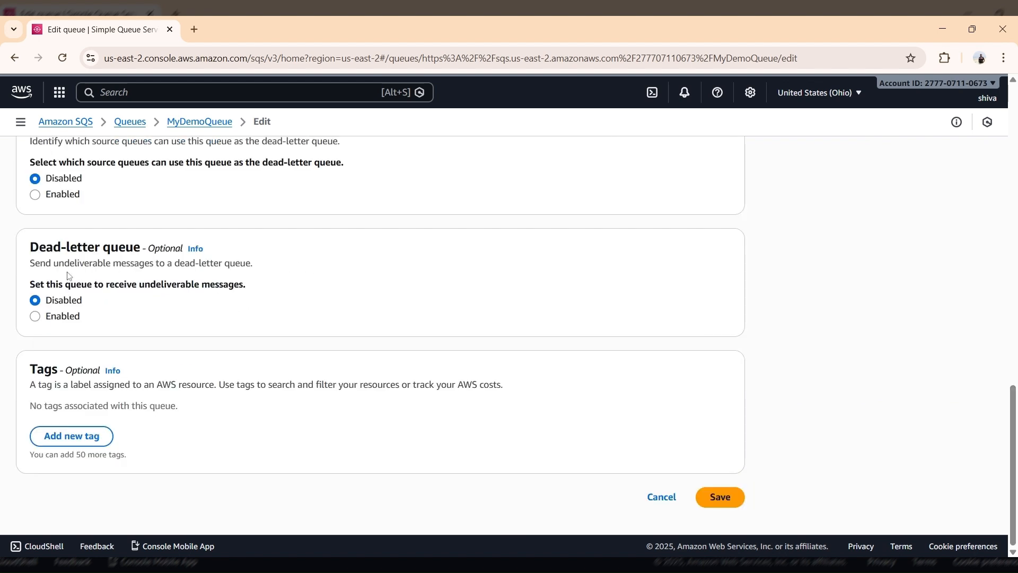
left_click(59, 316)
scroll(106, 292, "down", 2)
left_click(148, 244)
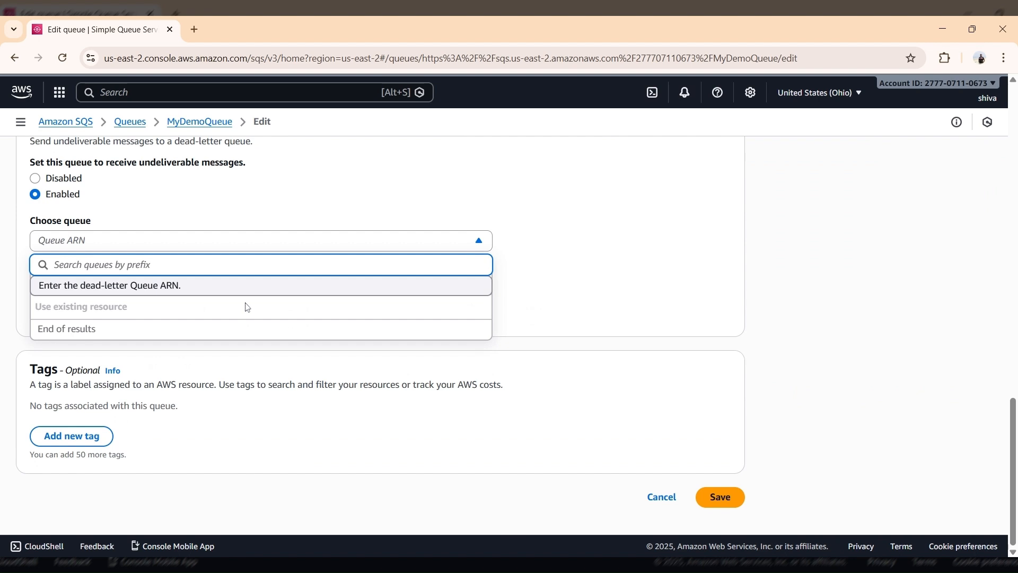
left_click(513, 298)
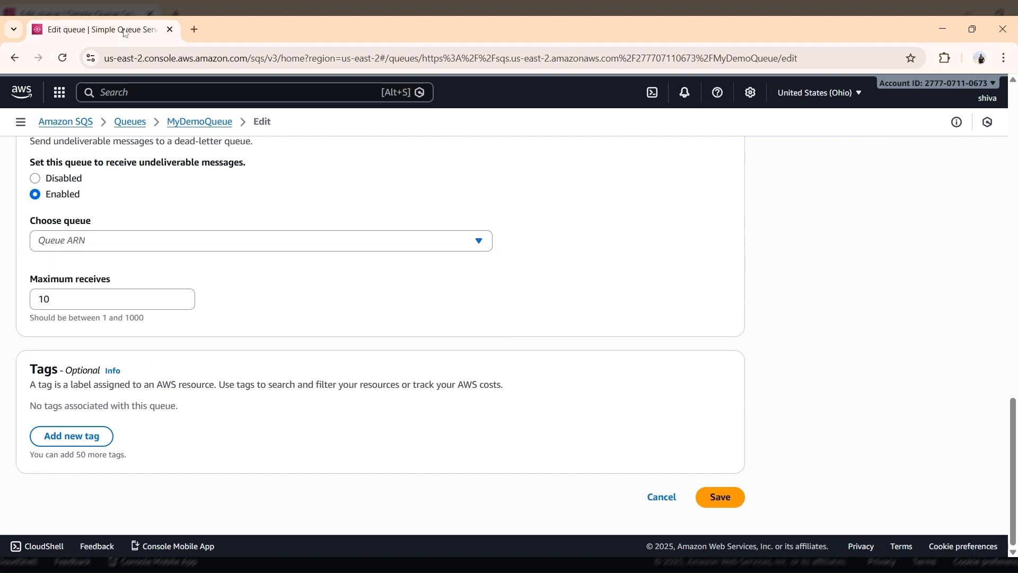
- Duplicate the browser tab and open the form for creating a new queue in the copy
right_click(123, 30)
left_click(170, 150)
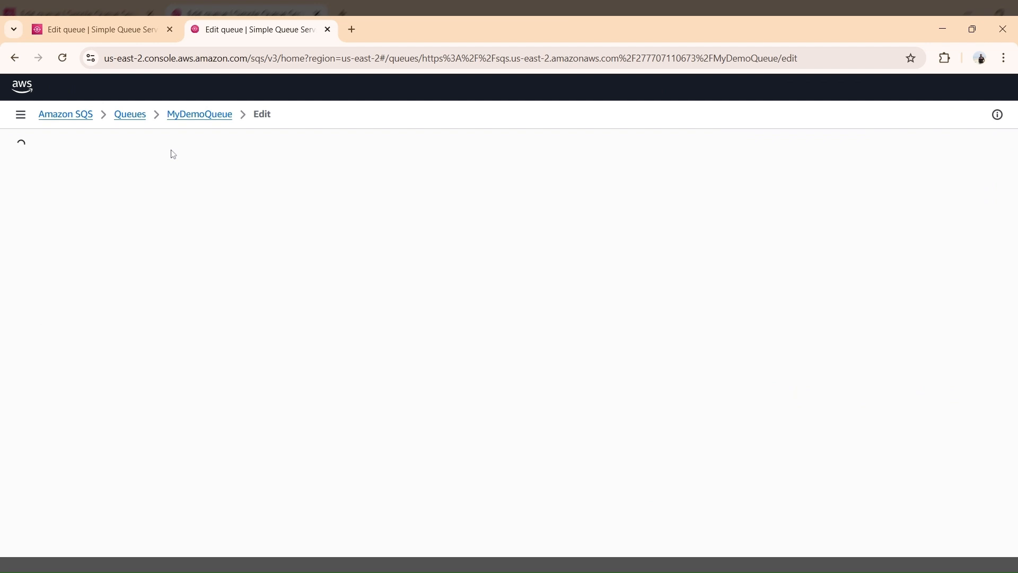
left_click(131, 122)
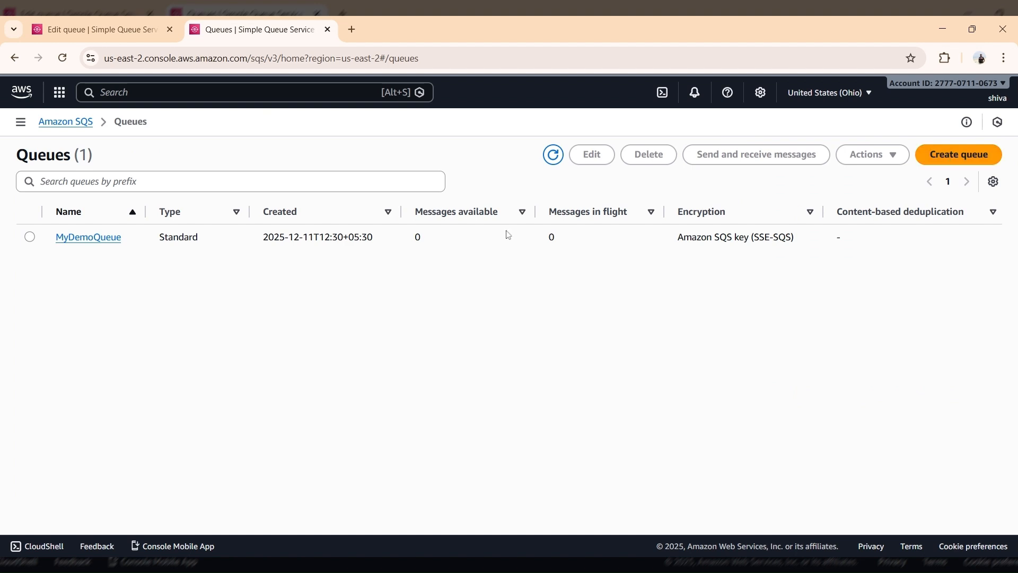
left_click(936, 160)
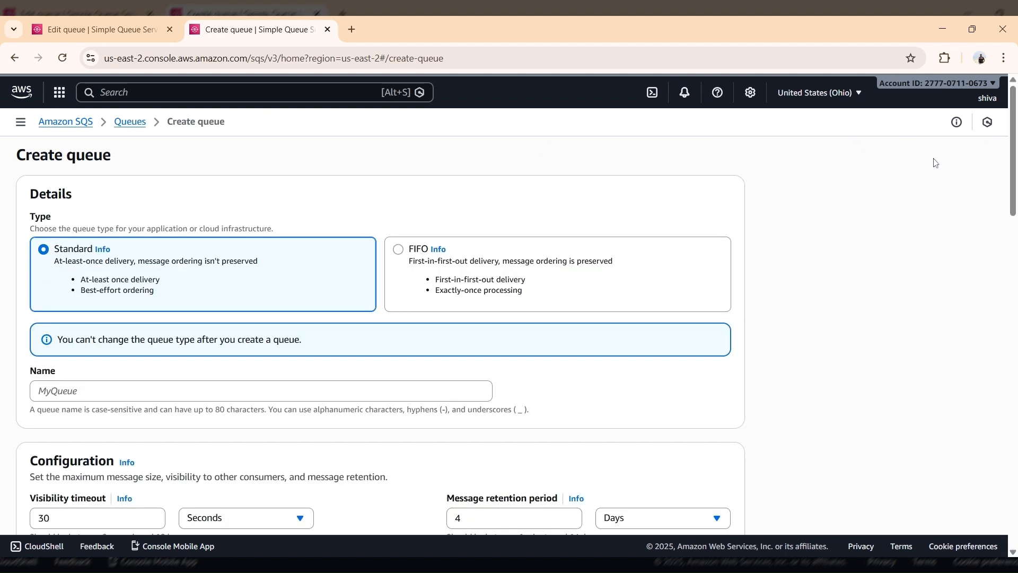
- Create a Standard queue named MyDemoDLQ, keeping the default configuration
left_click(261, 391)
type("My")
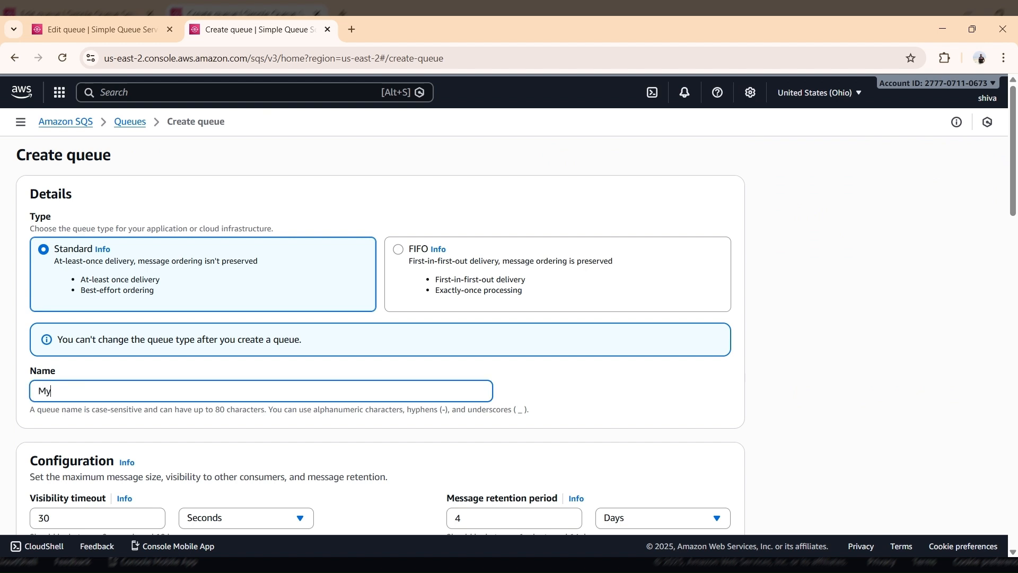
type("DemoDLQ")
scroll(366, 304, "down", 1)
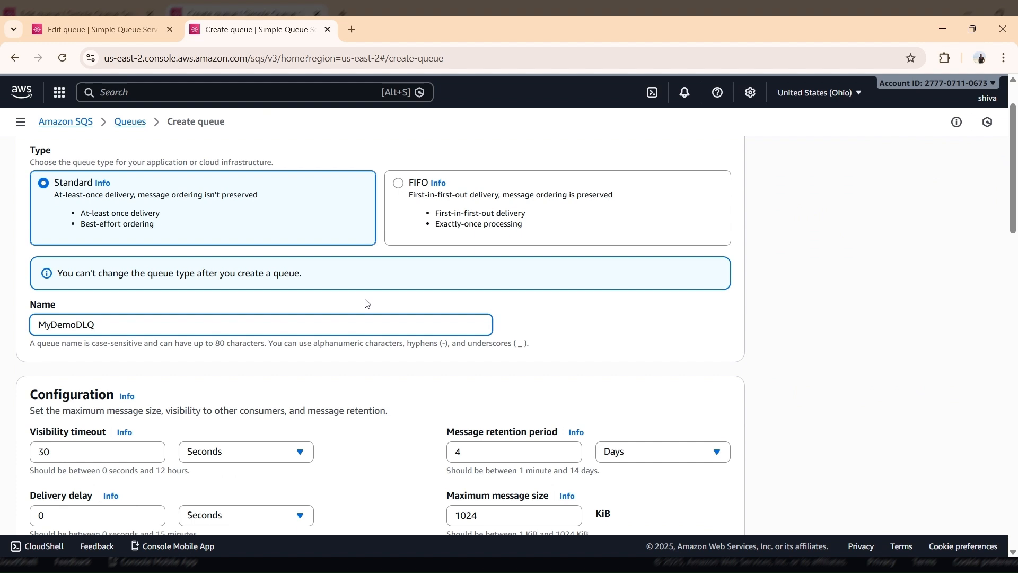
scroll(367, 303, "down", 3)
scroll(180, 293, "up", 2)
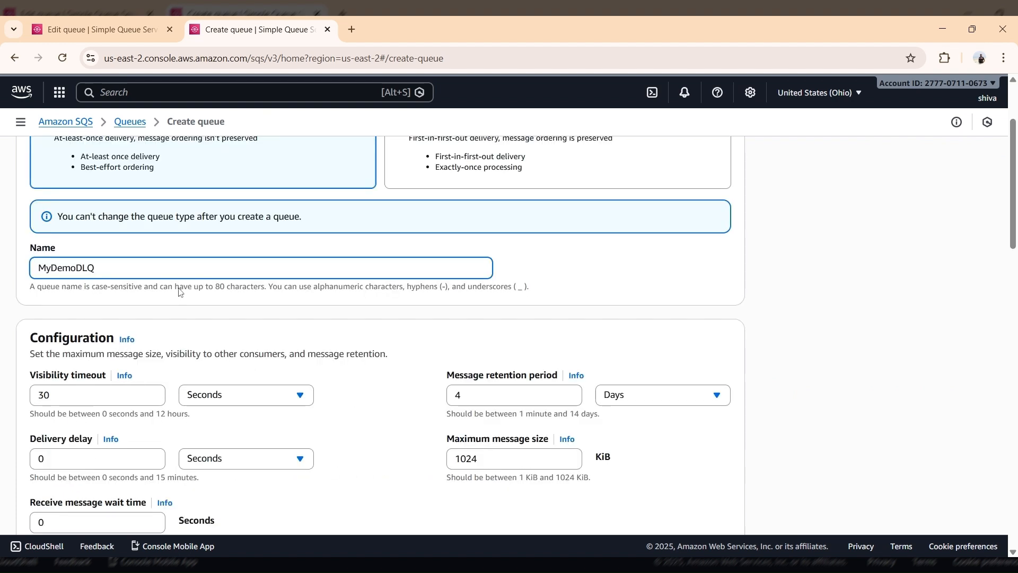
scroll(180, 292, "down", 3)
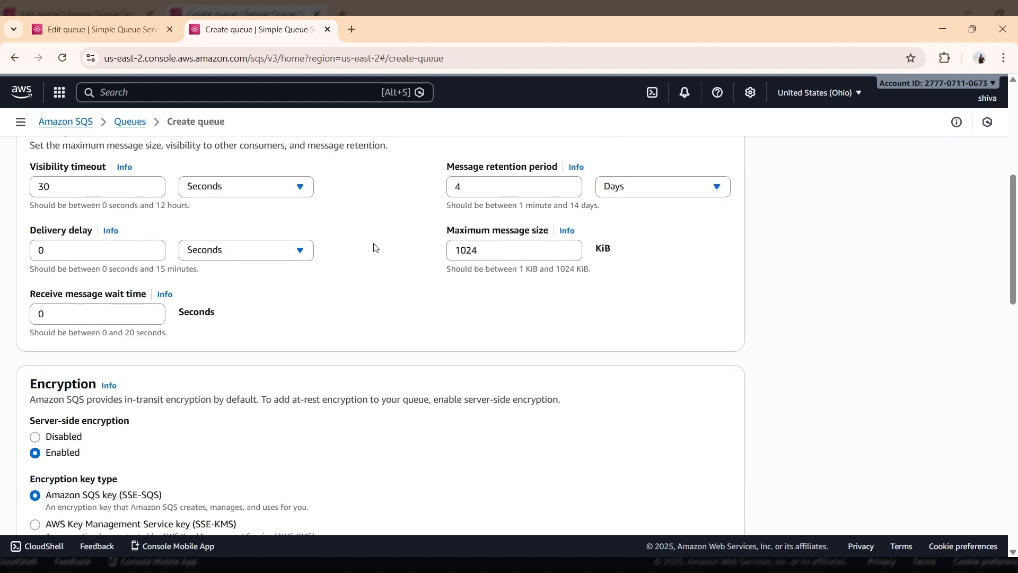
scroll(335, 304, "down", 15)
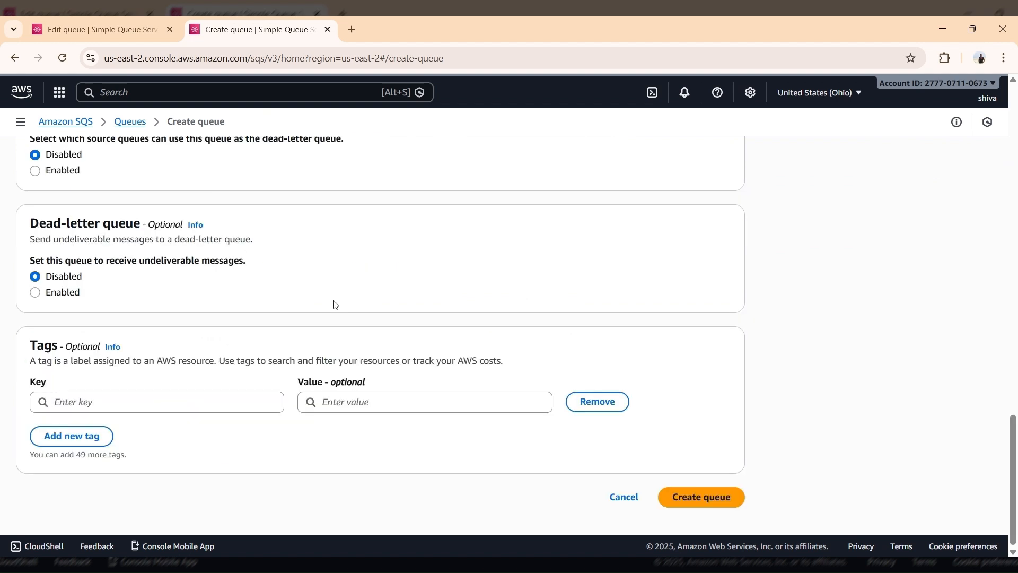
left_click(703, 497)
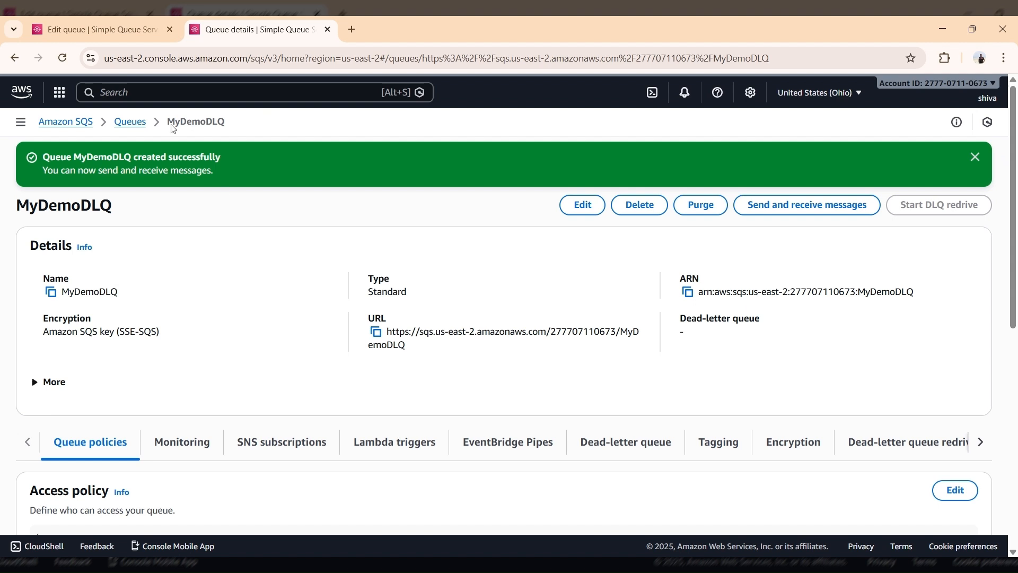
- Return to MyDemoQueue's edit page and reload it to refresh the dead-letter queue choices
left_click_drag(174, 129, 260, 129)
left_click(232, 130)
left_click(136, 38)
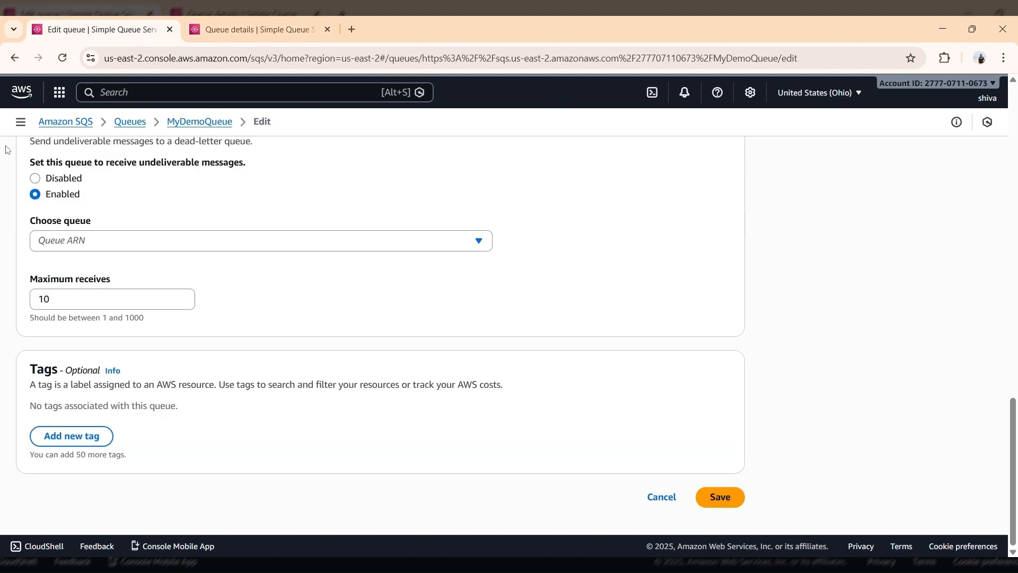
scroll(7, 150, "up", 1)
left_click(106, 310)
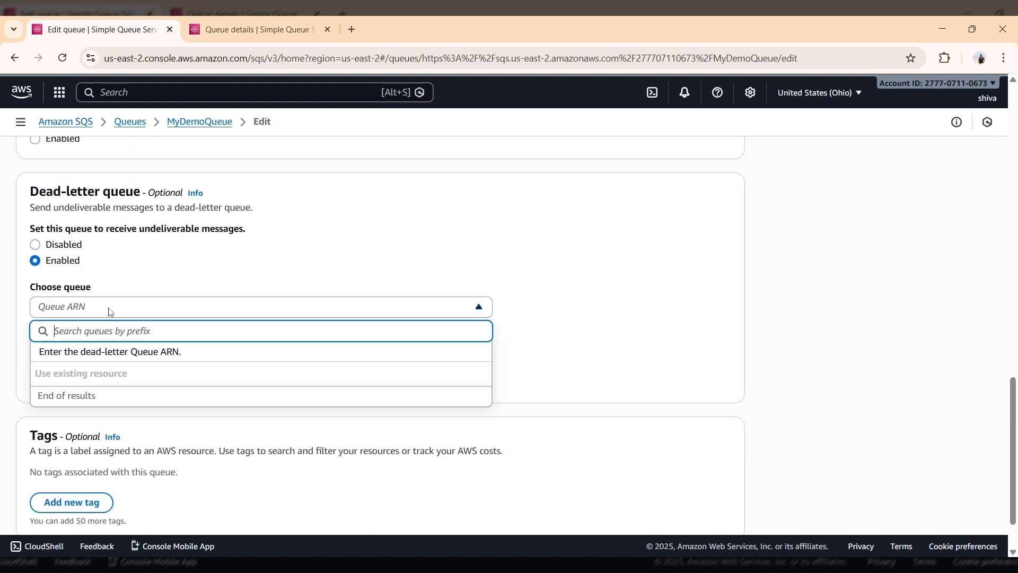
left_click(62, 57)
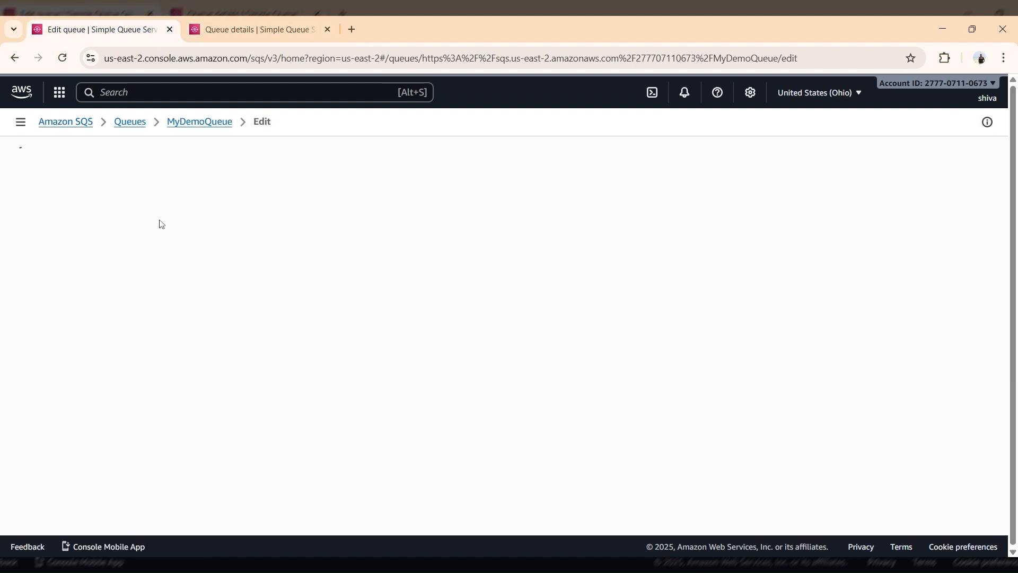
- Enable the dead-letter queue for MyDemoQueue, choose the existing queue MyDemoDLQ, and save the configuration
scroll(297, 286, "down", 7)
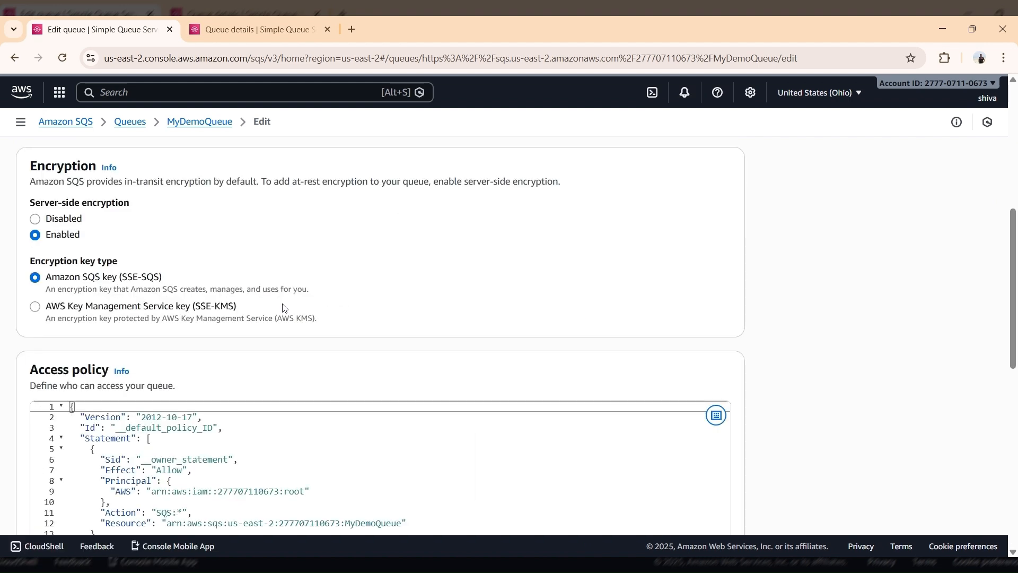
scroll(285, 307, "down", 12)
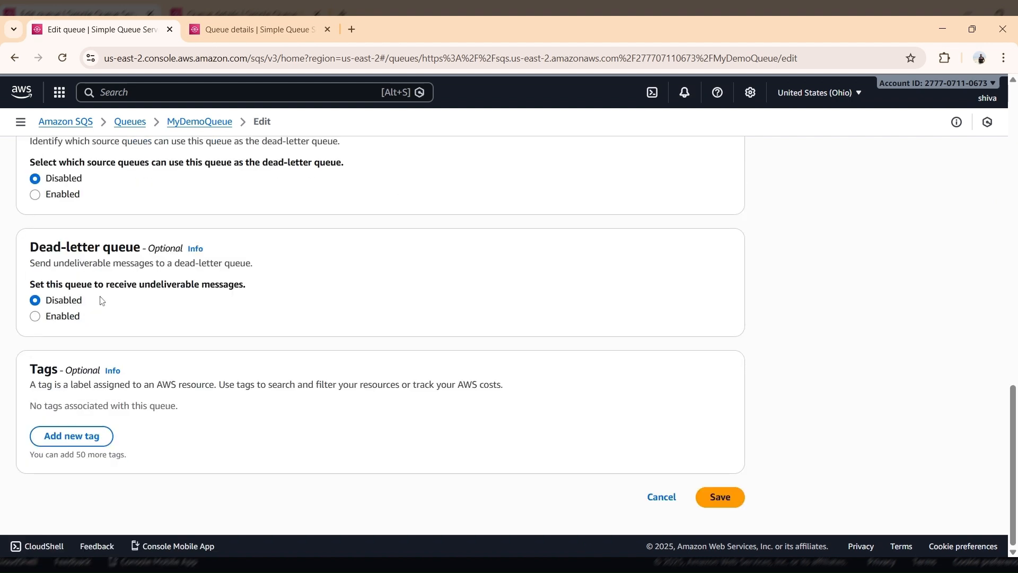
left_click(62, 316)
left_click(110, 365)
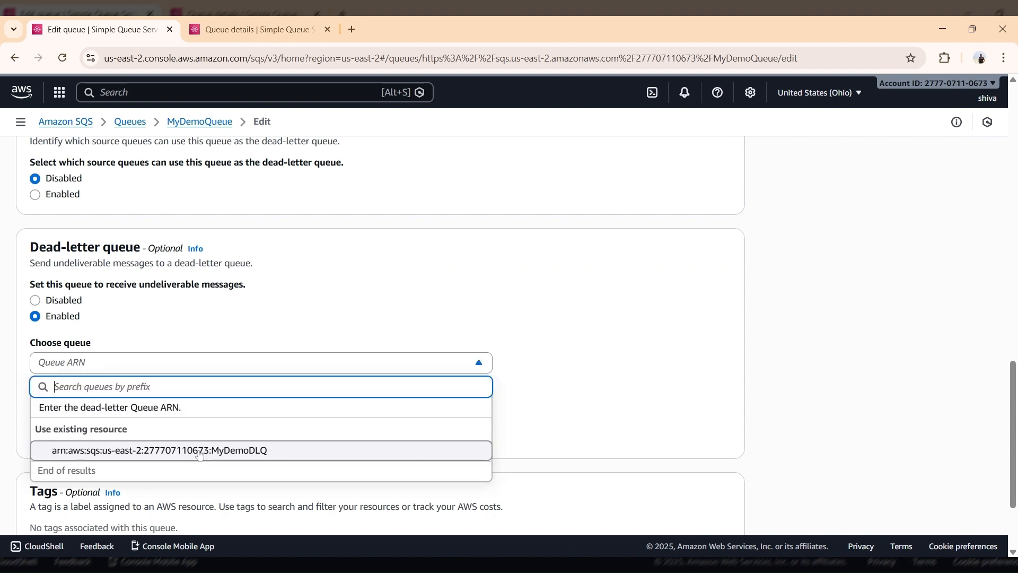
left_click(250, 454)
scroll(654, 428, "down", 2)
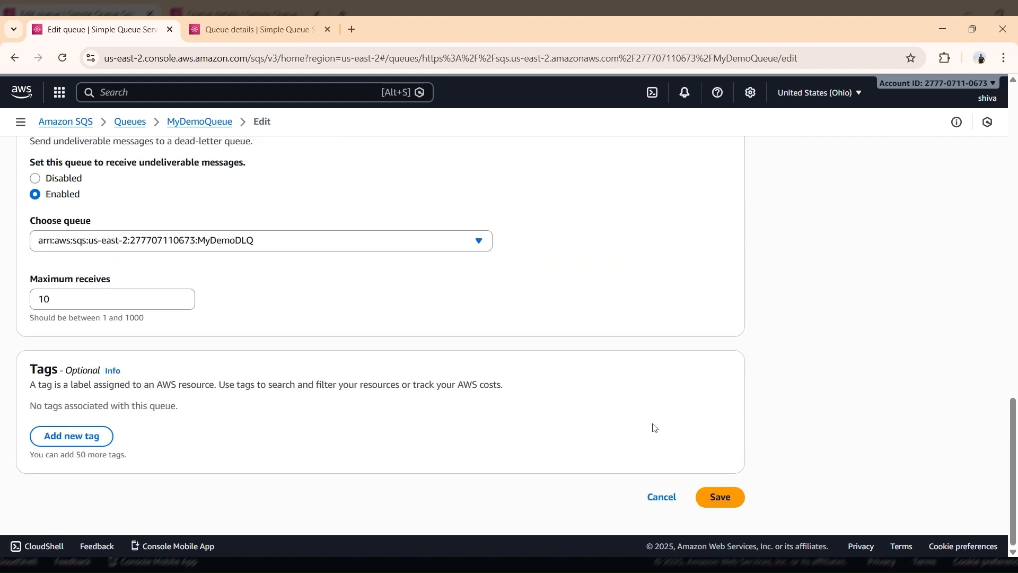
left_click(720, 497)
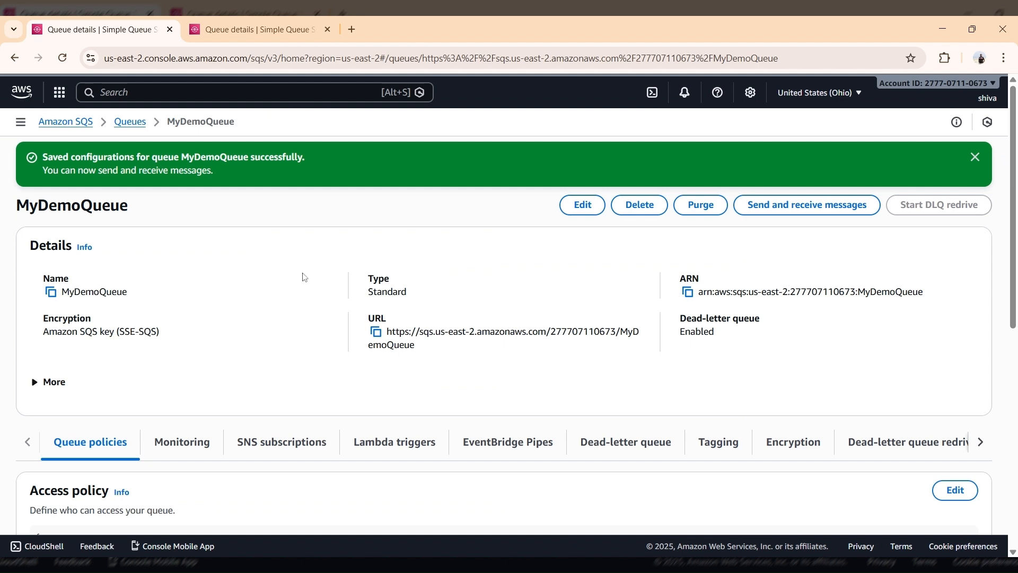
- Review MyDemoQueue's dead-letter queue details, including its target queue and maximum receives
scroll(244, 206, "down", 1)
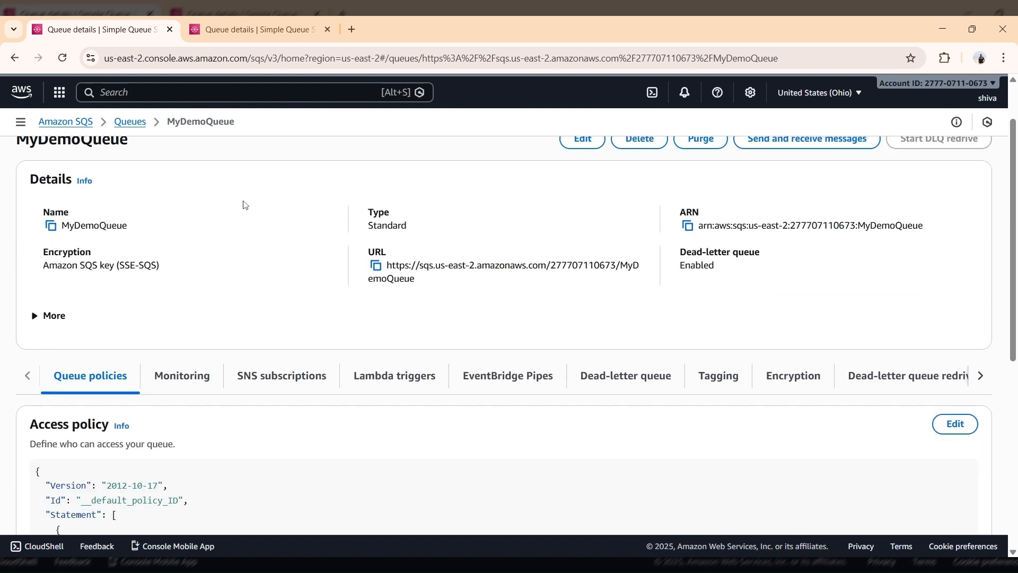
left_click(409, 386)
left_click(639, 379)
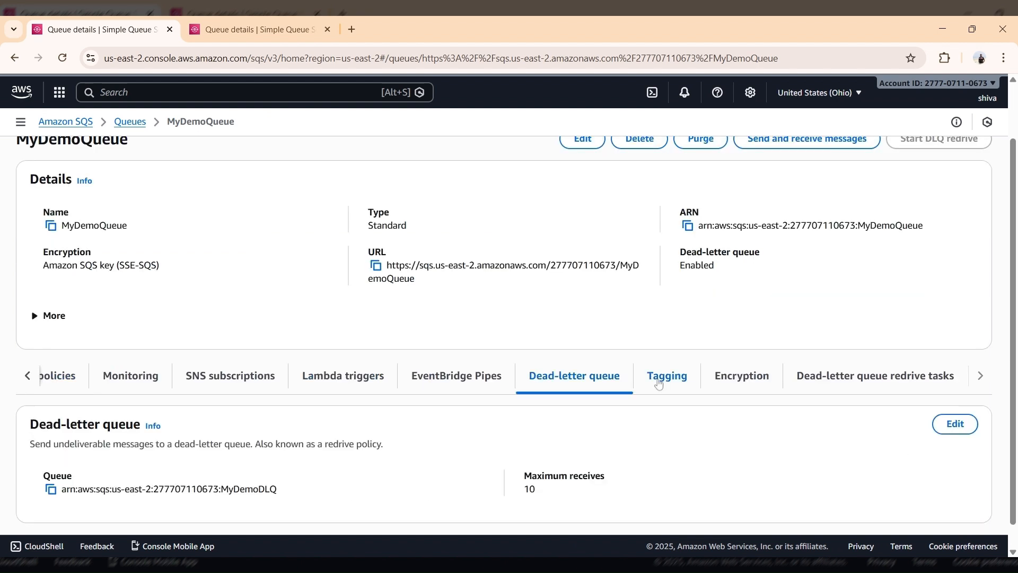
scroll(659, 384, "down", 1)
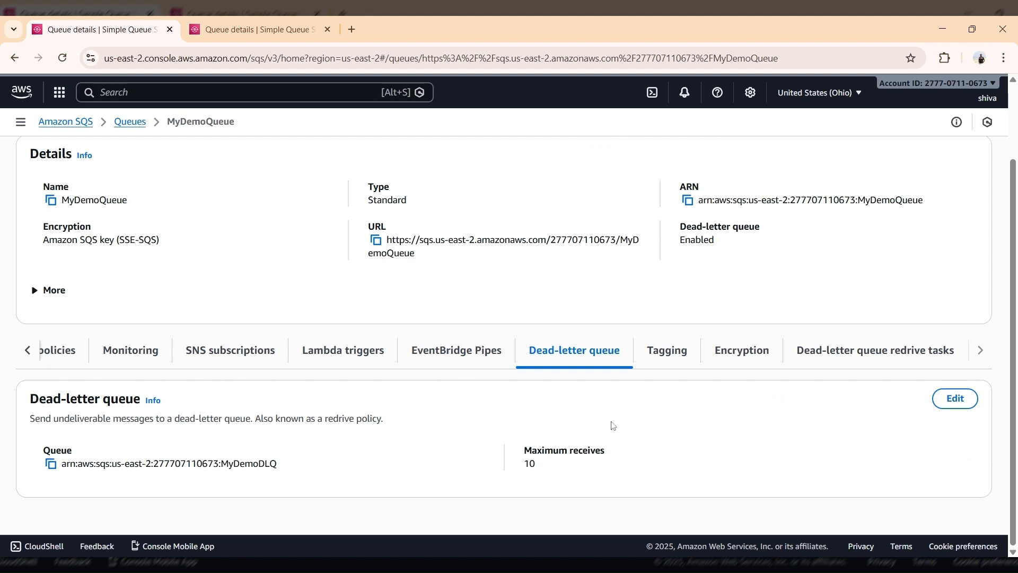
mouse_move(574, 451)
left_mouse_down()
mouse_move(531, 450)
mouse_move(591, 451)
left_mouse_up()
- Set the dead-letter queue's maximum receives to 3 for MyDemoQueue and save the configuration
left_click(955, 398)
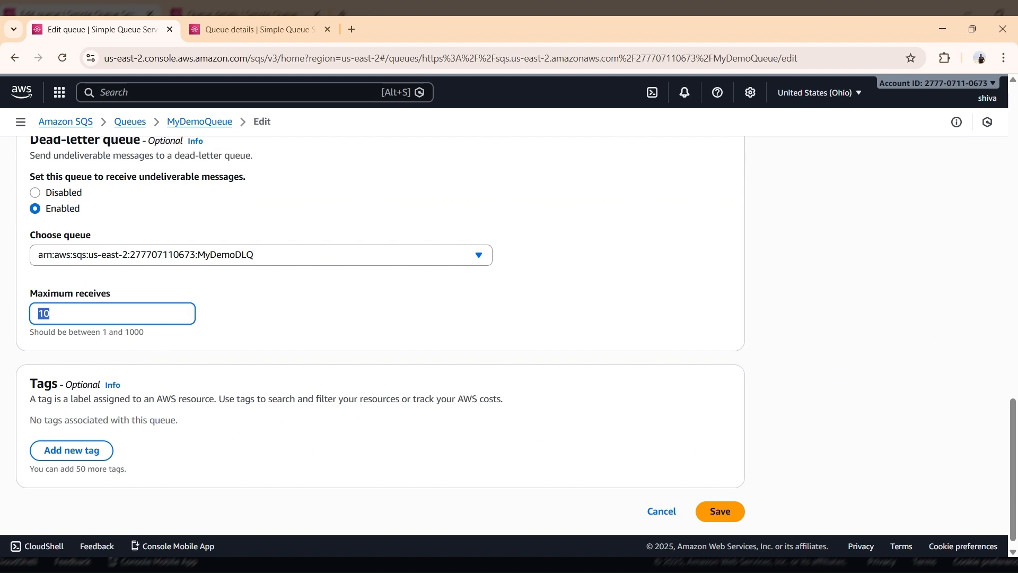
type("3")
key("BackSpace")
type("10")
key("BackSpace")
key("BackSpace")
type("3")
left_click(718, 512)
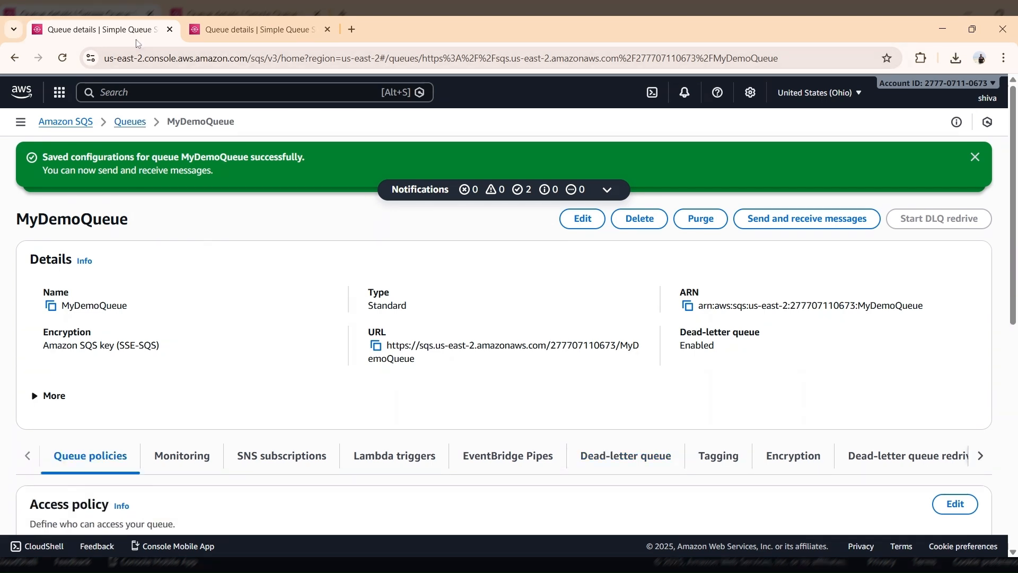
- View the MyDemoDLQ details page and return to MyDemoQueue's details page
left_click(244, 36)
left_click(227, 126)
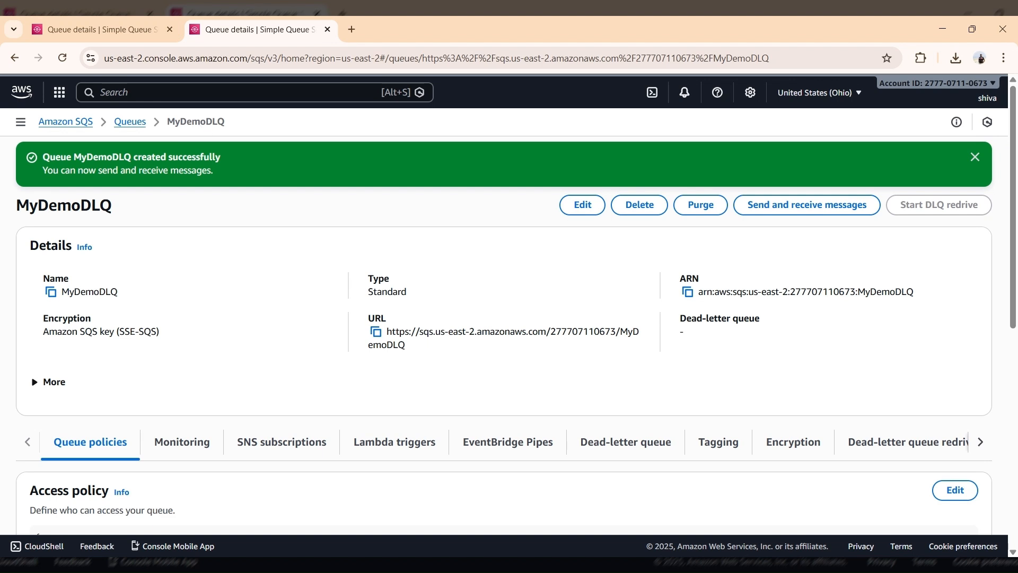
left_click(114, 30)
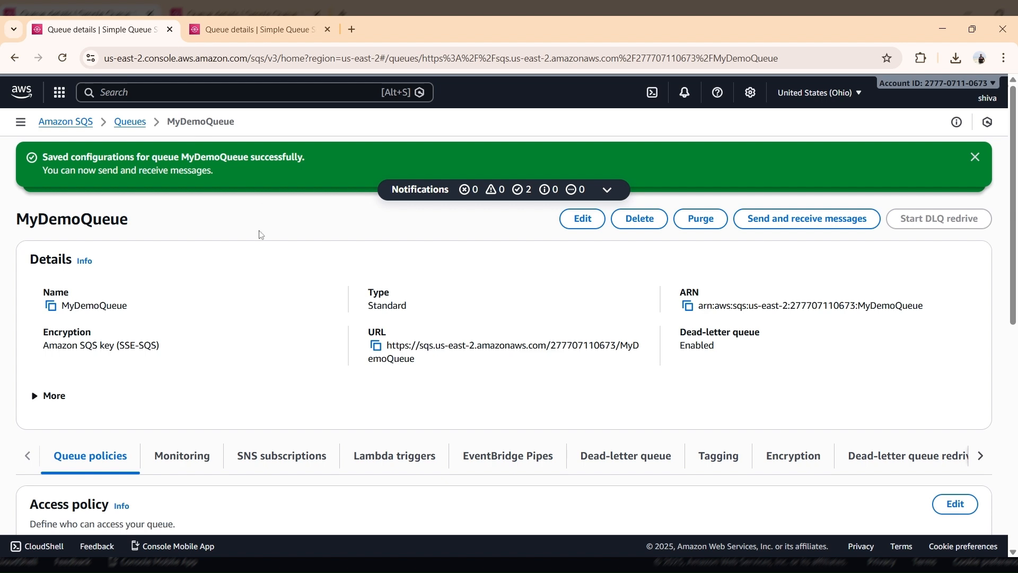
- Select the HelloLambda trigger of MyDemoQueue and open its function in Lambda
scroll(179, 322, "down", 2)
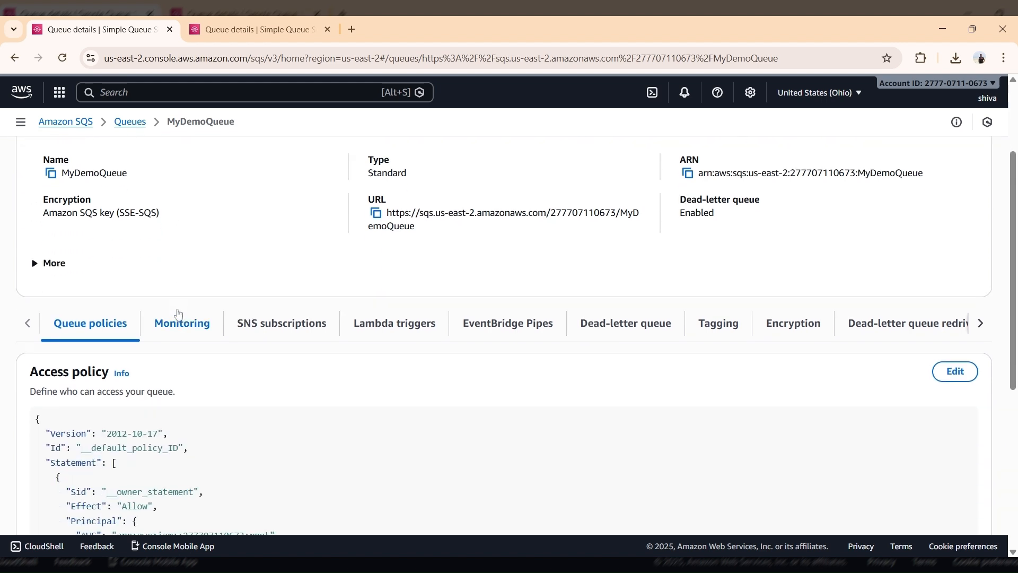
left_click(366, 321)
scroll(216, 215, "up", 3)
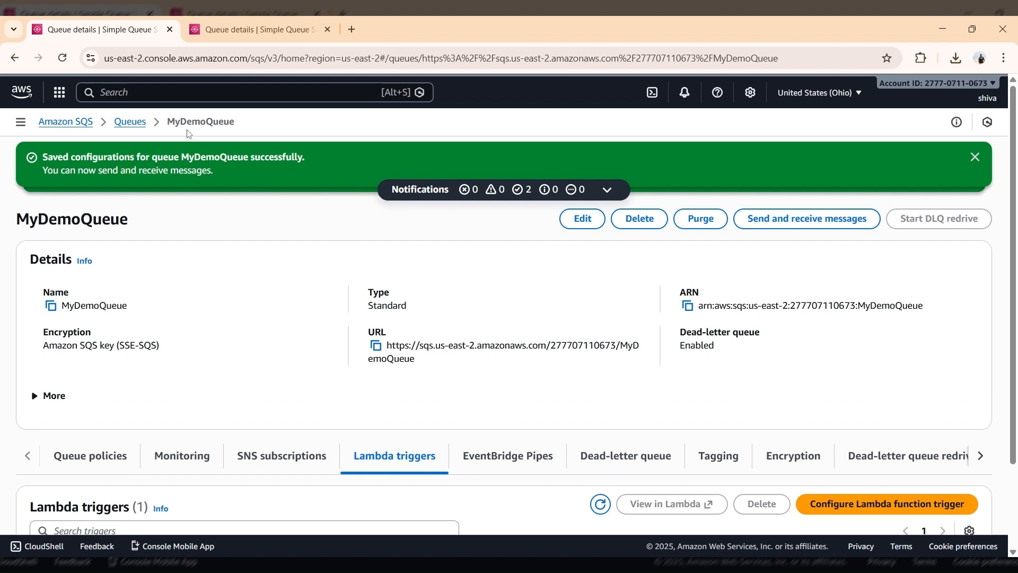
scroll(321, 164, "down", 3)
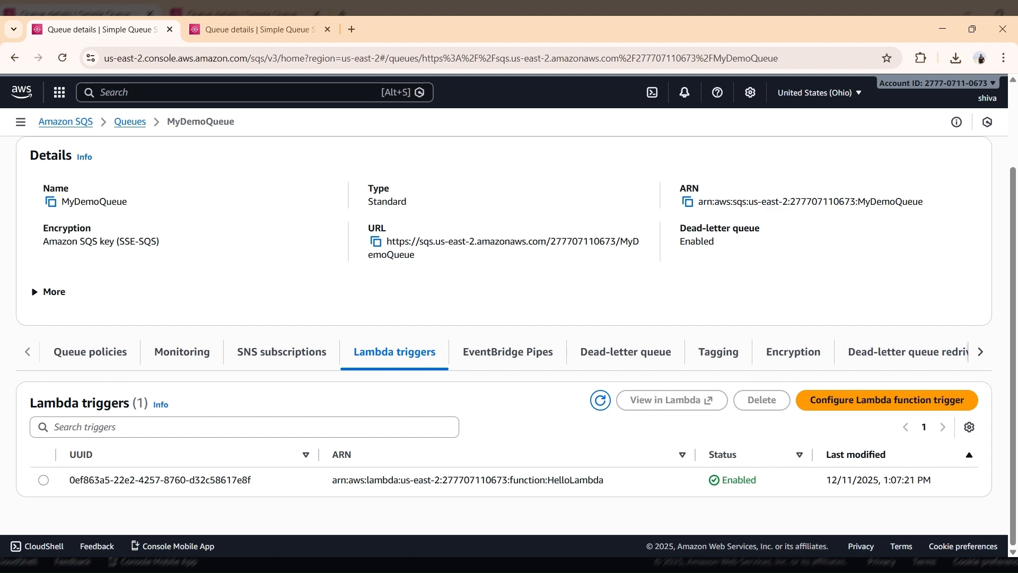
left_click_drag(603, 479, 532, 480)
left_click(44, 480)
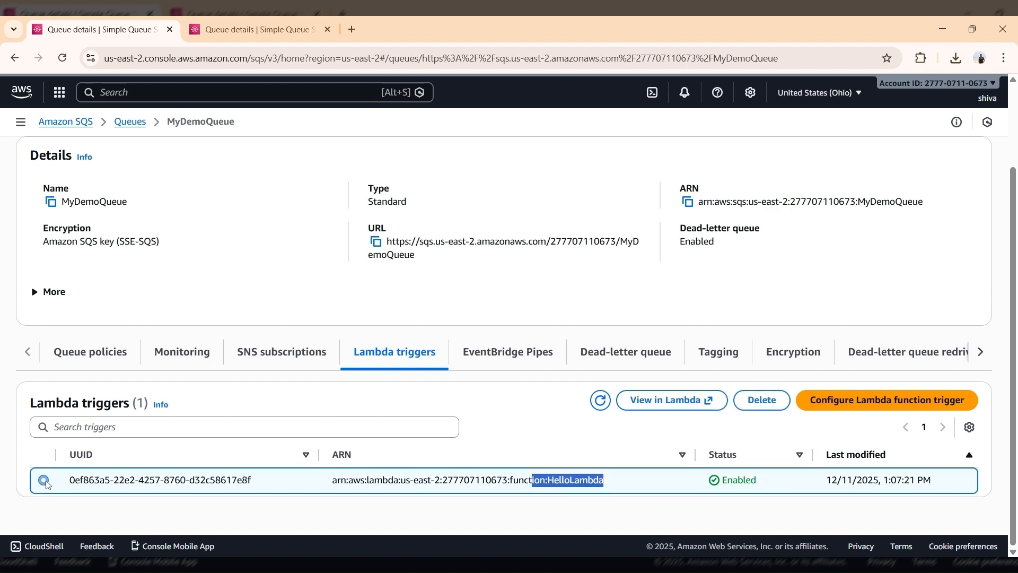
left_click(677, 408)
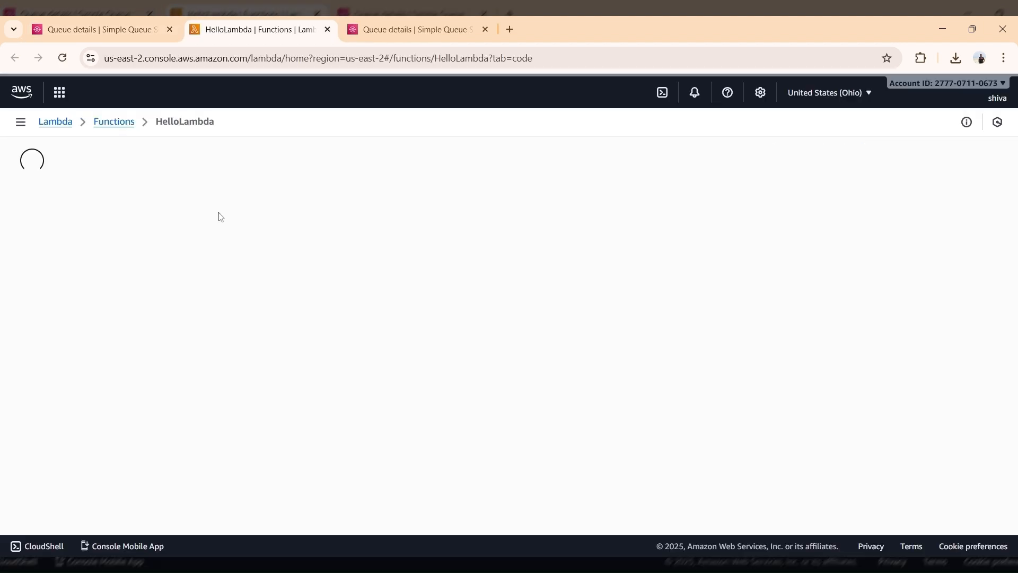
- Examine HelloLambda's function overview with its SQS trigger and compare it with MyDemoQueue's details page
scroll(65, 280, "down", 3)
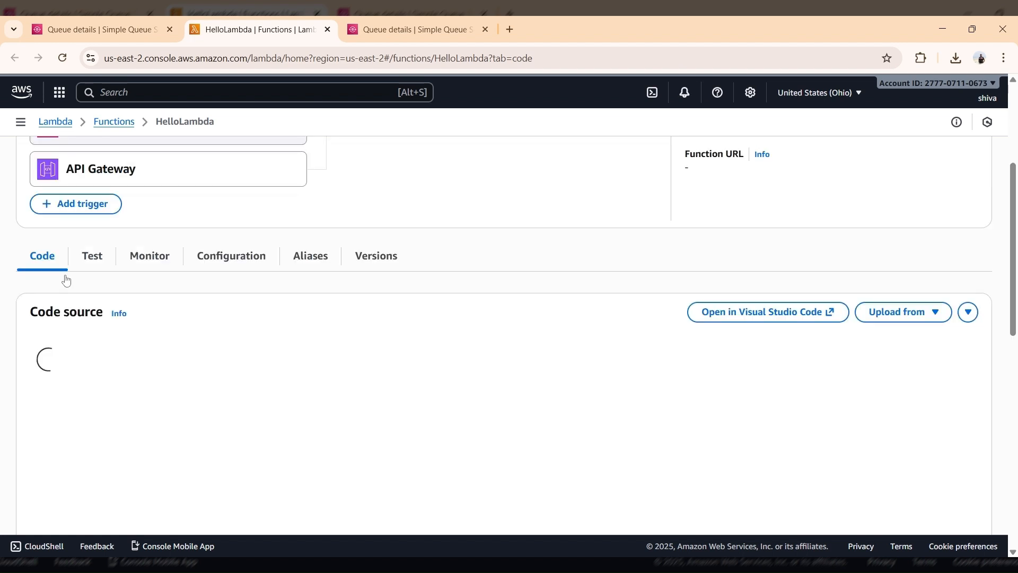
scroll(66, 280, "down", 1)
scroll(91, 236, "up", 3)
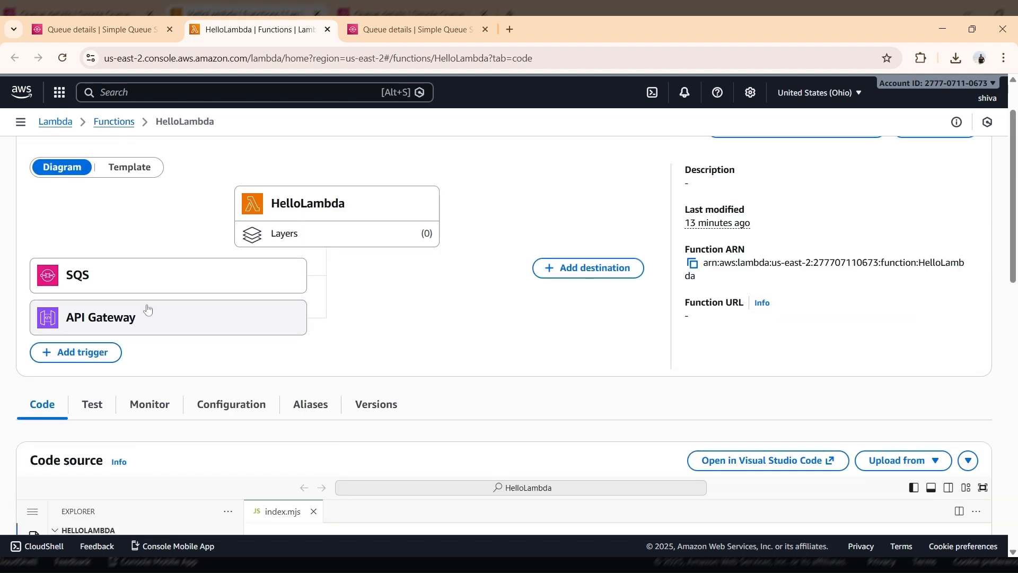
scroll(148, 309, "down", 2)
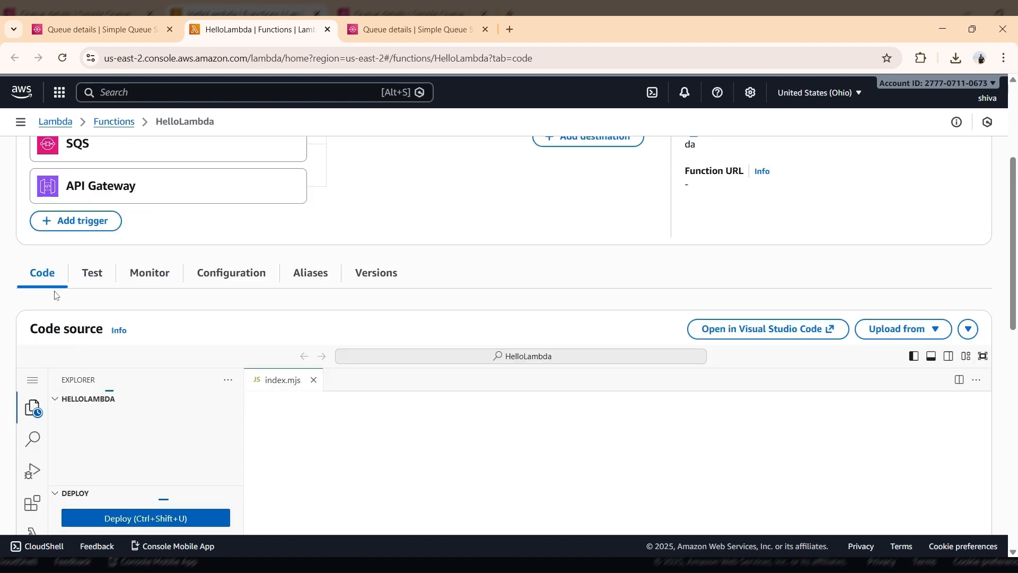
scroll(246, 346, "up", 1)
scroll(246, 345, "down", 1)
left_click(106, 30)
scroll(132, 230, "up", 1)
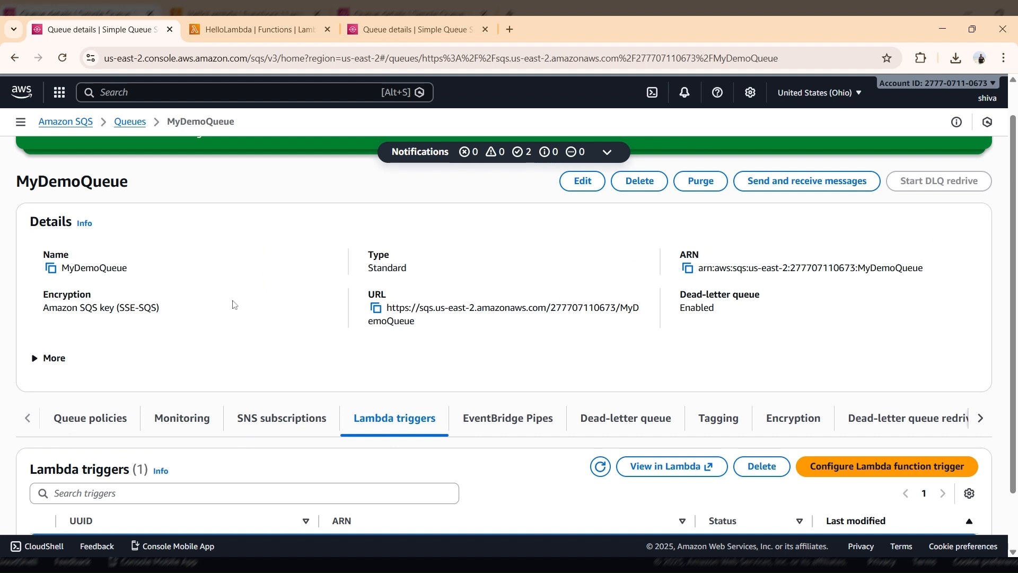
left_click(274, 33)
scroll(127, 182, "up", 3)
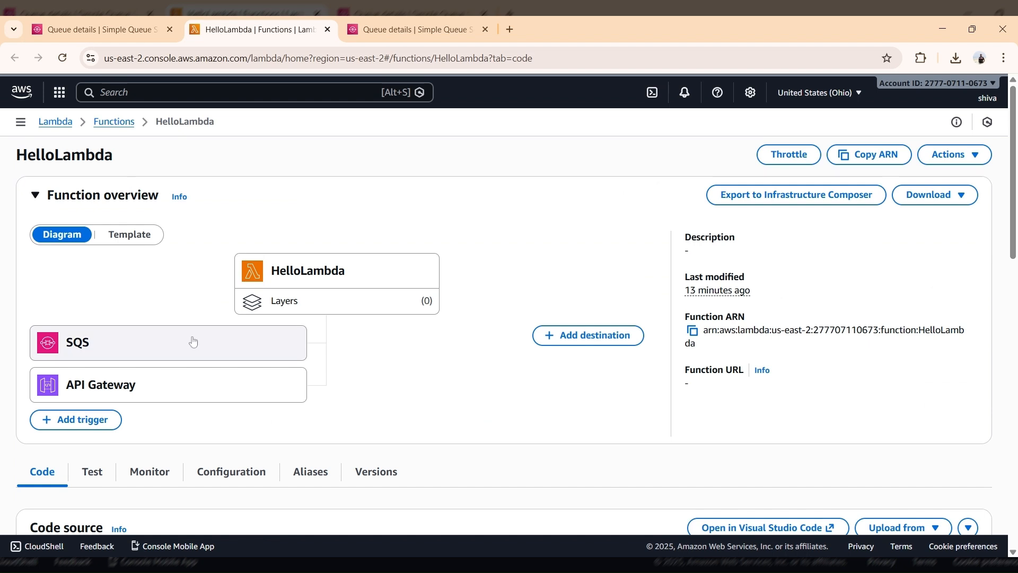
left_click(105, 30)
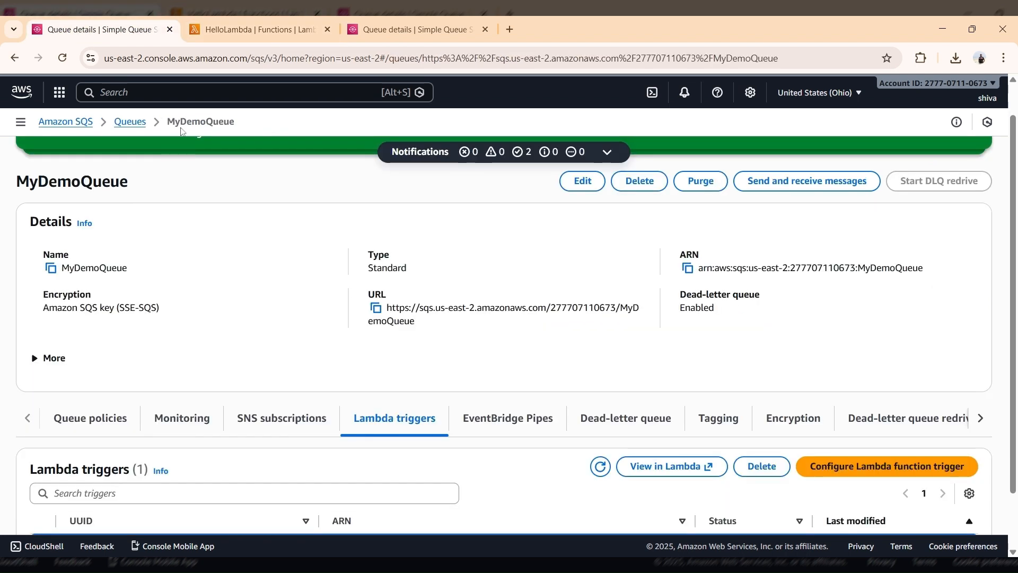
- Add the comment "// Force failure to test retry + DLQ" and throw new Error("Intentional failure to test DLQ logic"); to HelloLambda's handler, and deploy it
left_click(214, 25)
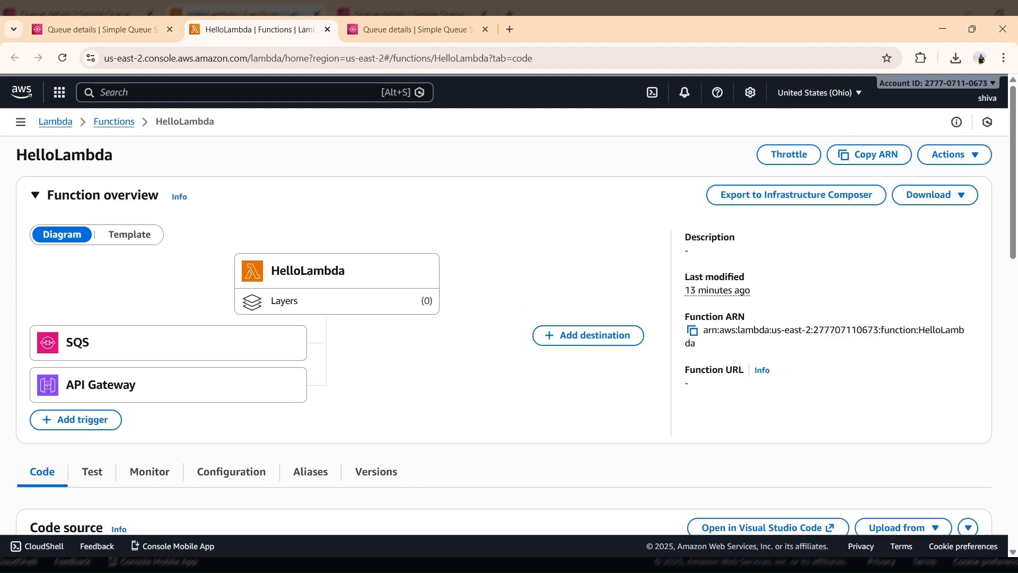
scroll(304, 295, "down", 1)
scroll(304, 295, "down", 2)
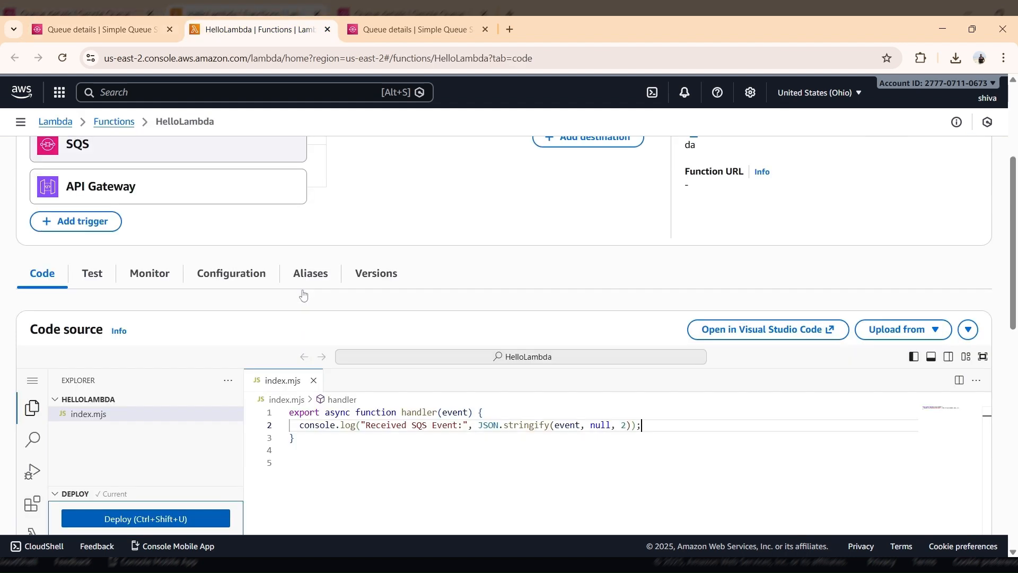
scroll(200, 273, "up", 2)
scroll(298, 319, "down", 3)
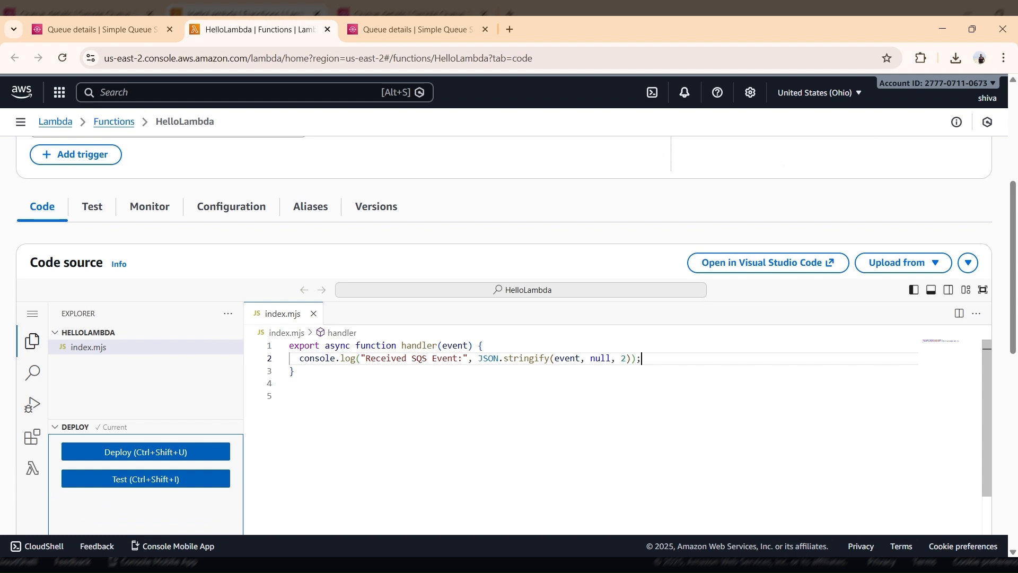
scroll(317, 344, "up", 3)
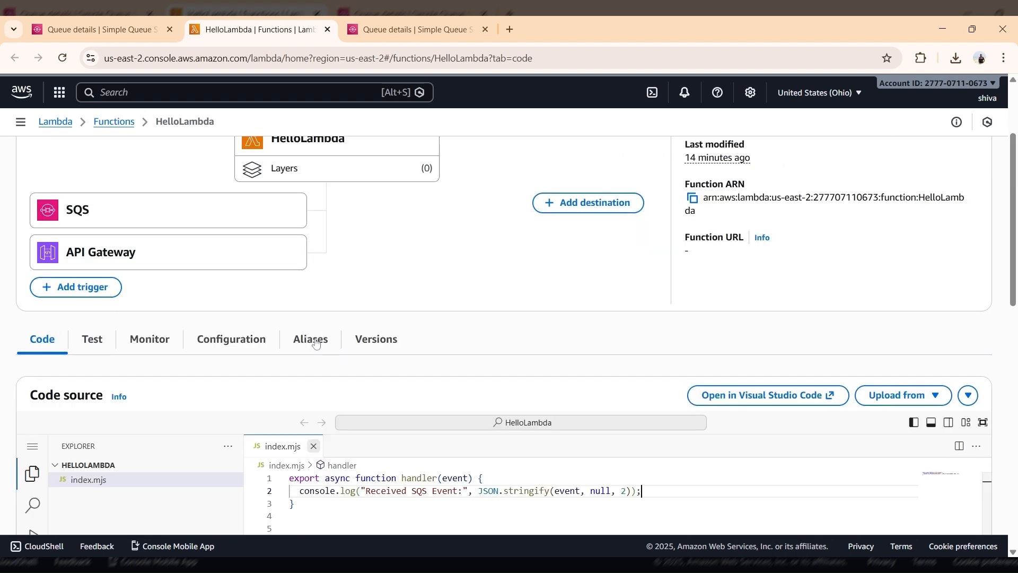
scroll(313, 308, "down", 1)
scroll(309, 272, "down", 4)
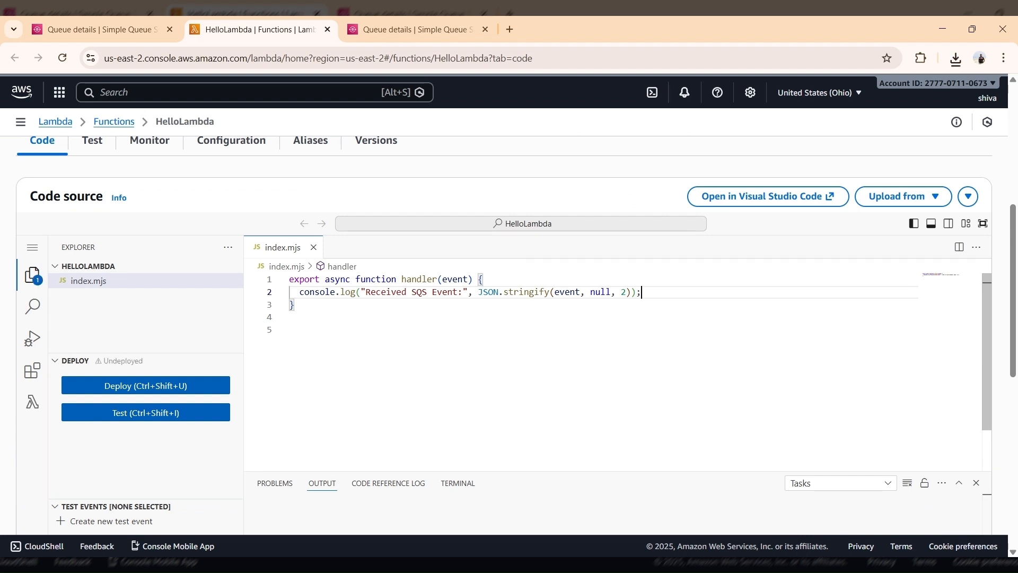
key("Return")
key("Return")
type("// Force failure to test retry + DLQ throw new Error(\"Intentional failure to test DLQ logic\");")
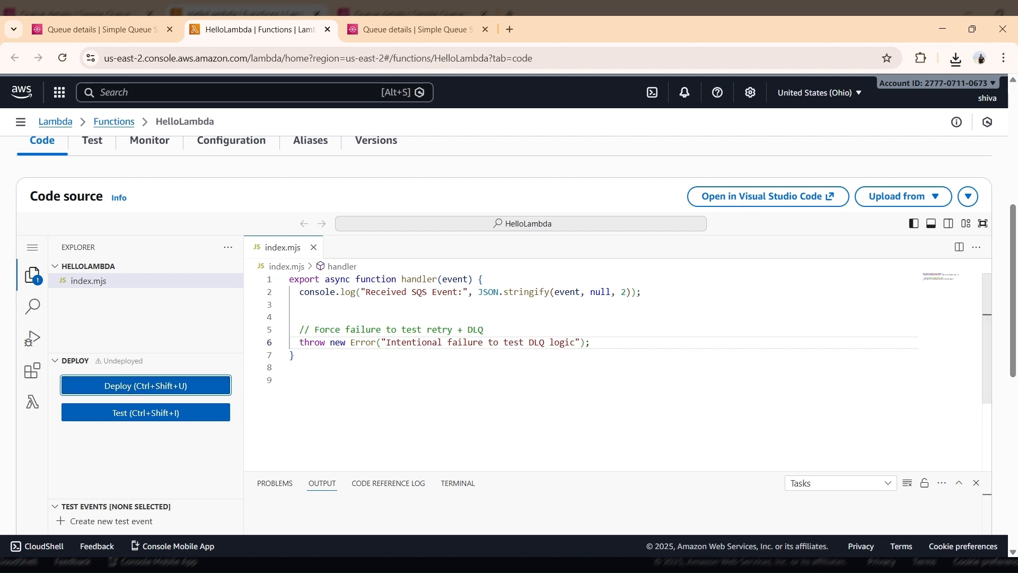
left_click(202, 384)
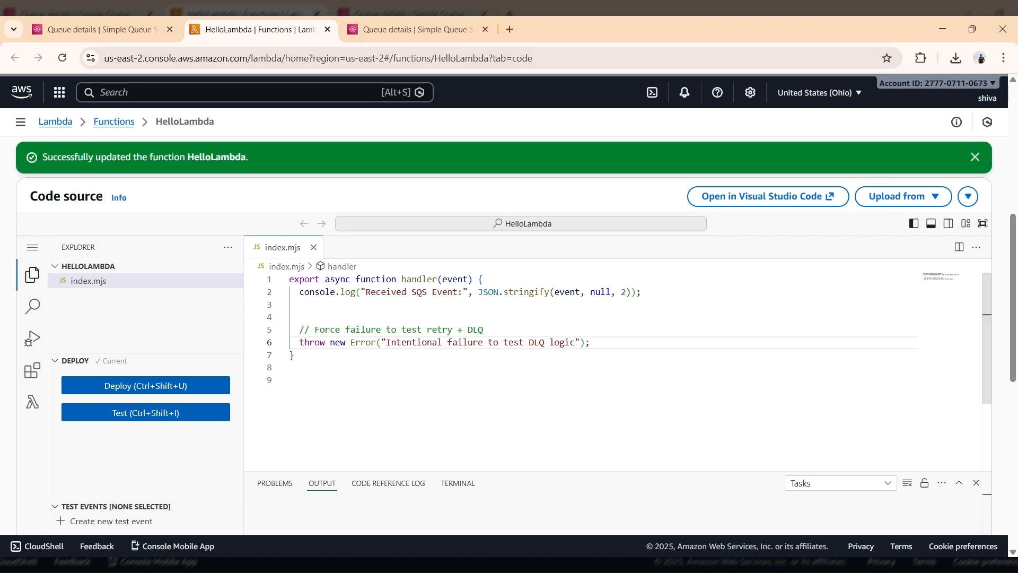
- Send MyDemoQueue the copied JSON message with "Your report has been generated successfully." and timestamp "2025-12-11T10:45:00Z"
scroll(120, 177, "up", 3)
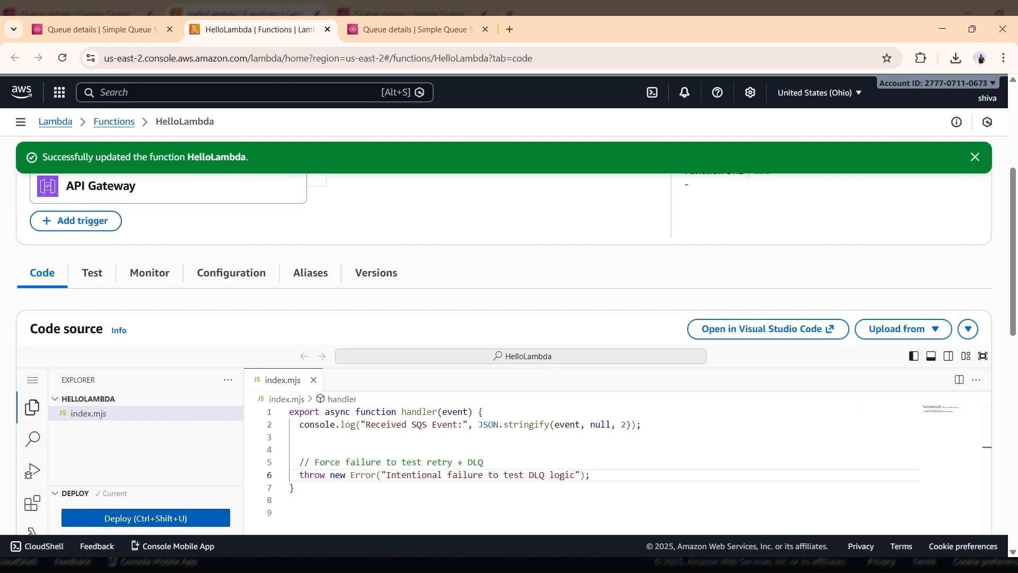
left_click(131, 28)
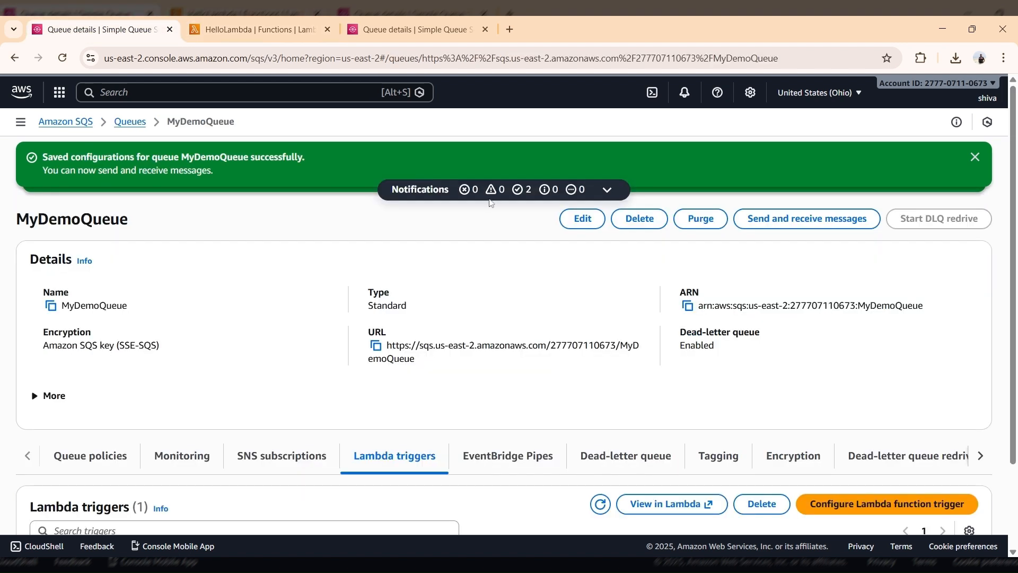
left_click(796, 223)
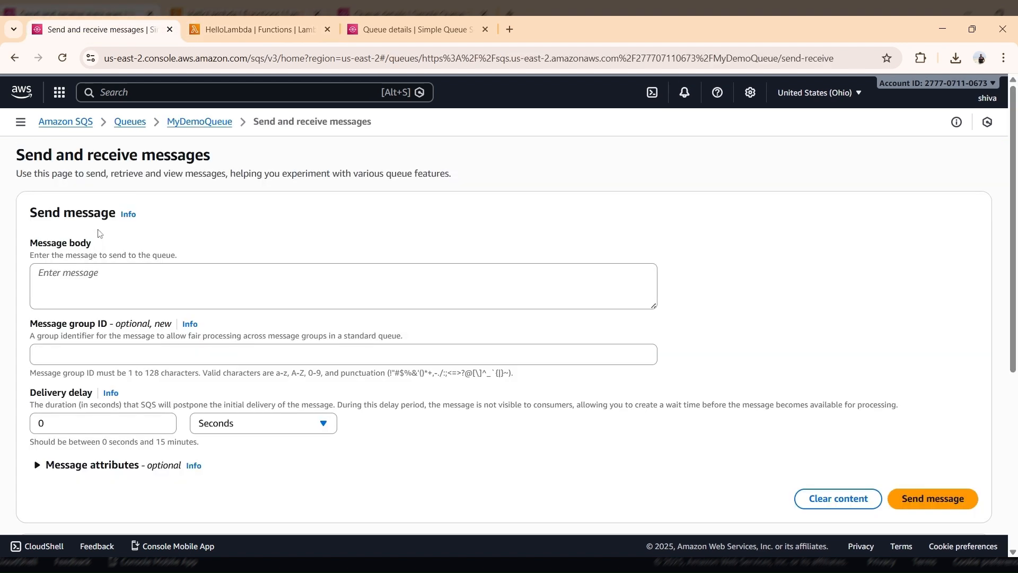
left_click(99, 282)
key("ctrl+v")
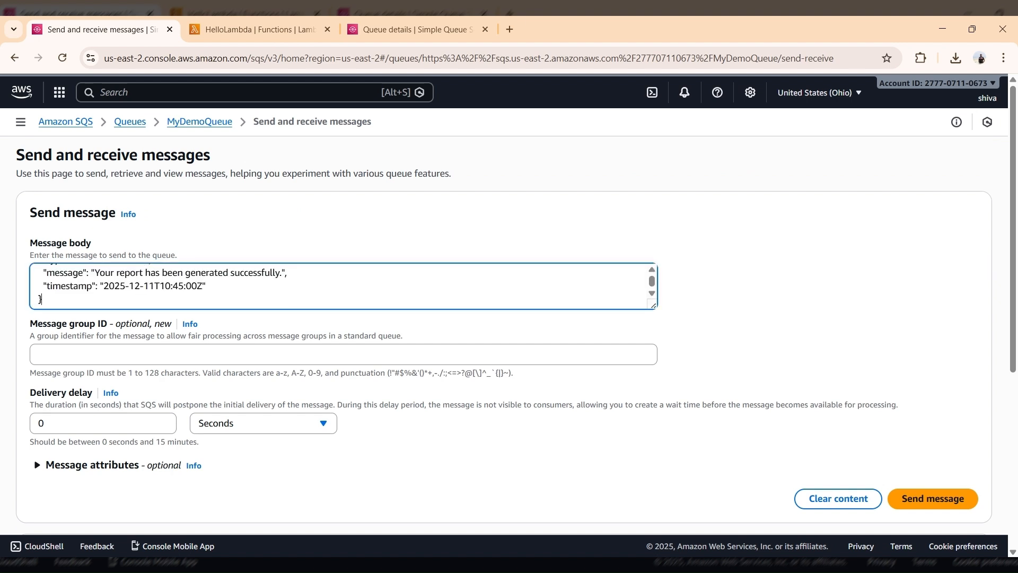
scroll(787, 387, "down", 2)
scroll(787, 387, "down", 3)
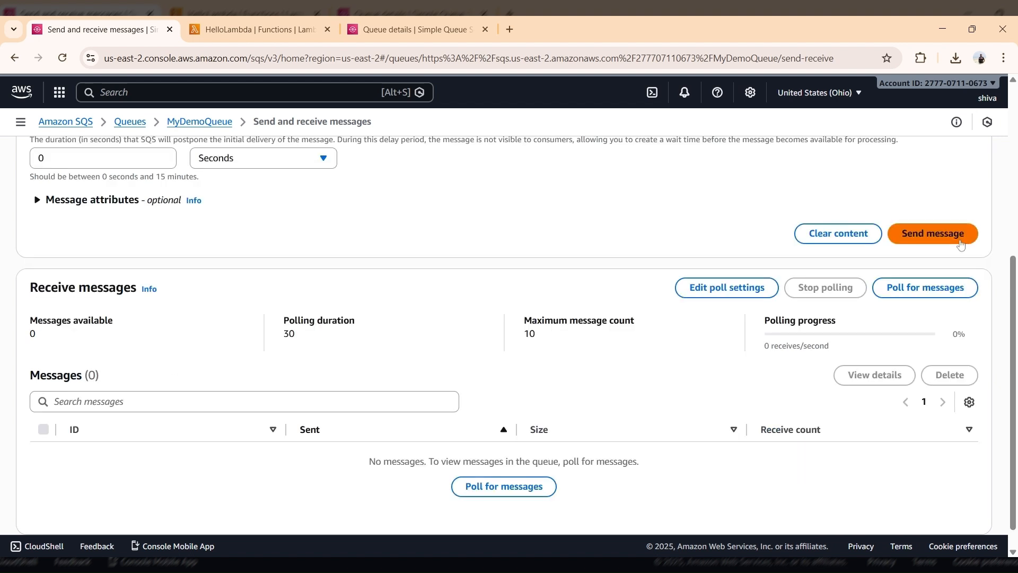
left_click(916, 242)
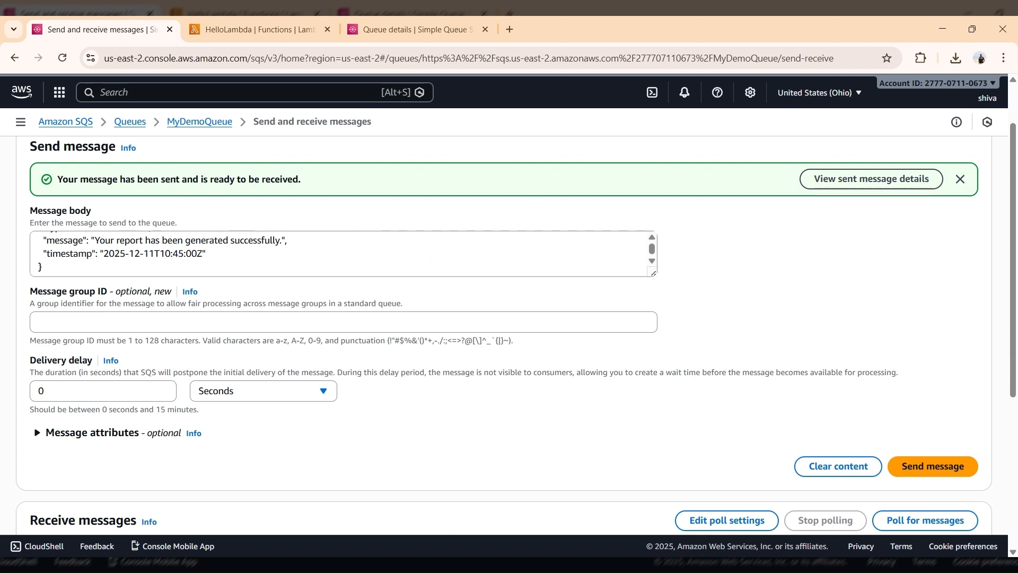
- Review HelloLambda's failing handler code and MyDemoQueue's dead-letter queue settings
left_click(231, 37)
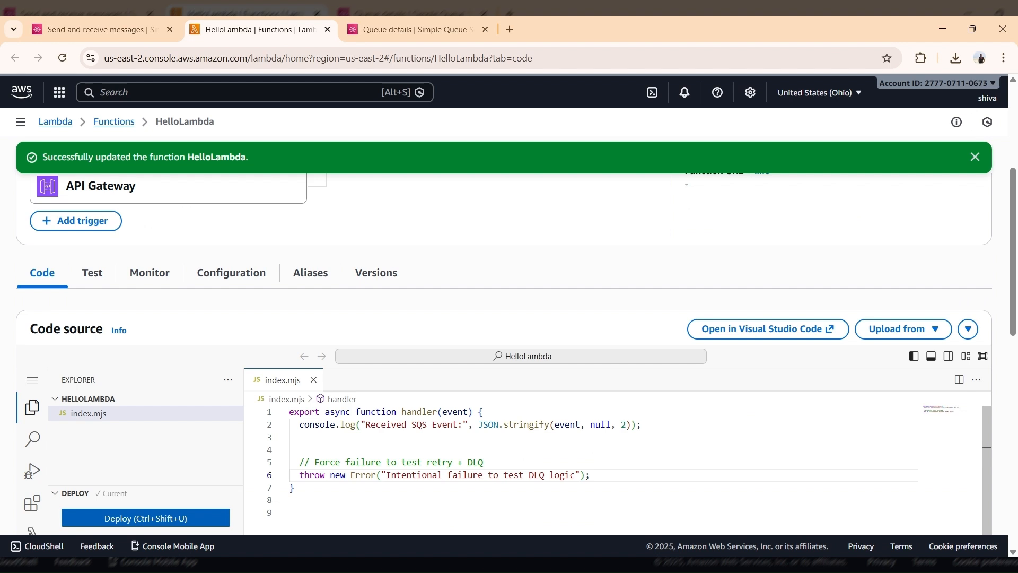
scroll(582, 469, "down", 1)
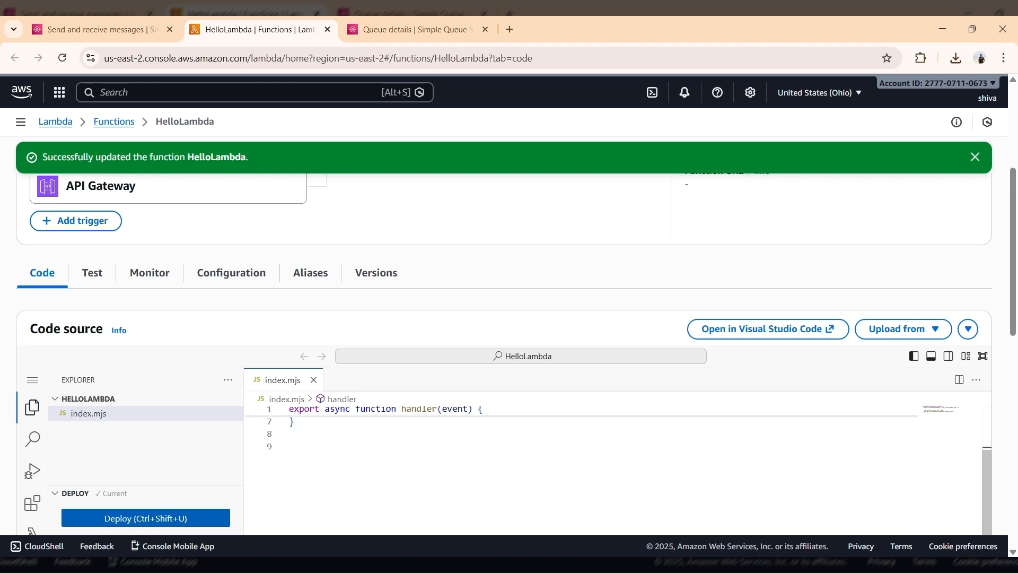
scroll(366, 473, "up", 1)
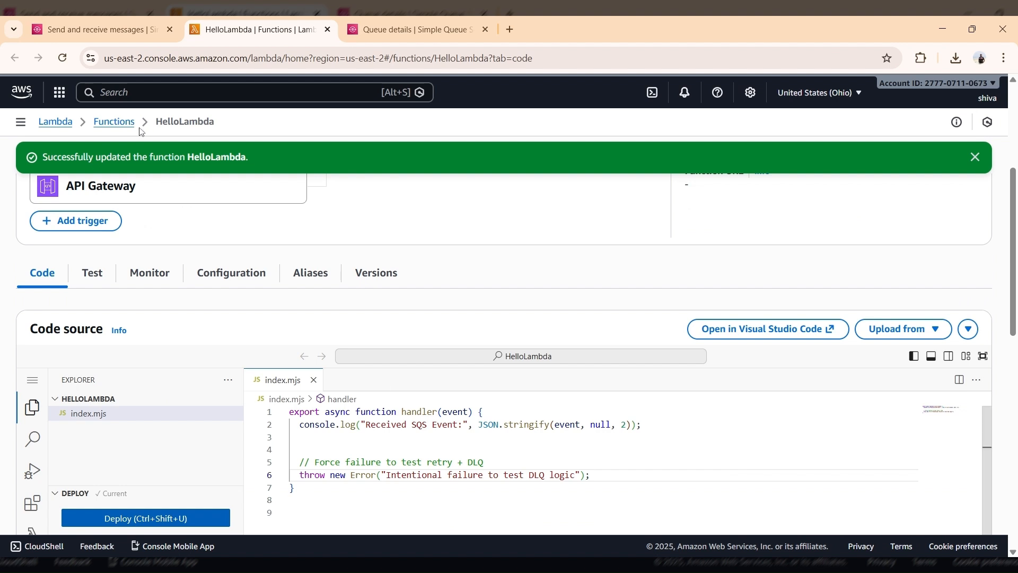
left_click(128, 21)
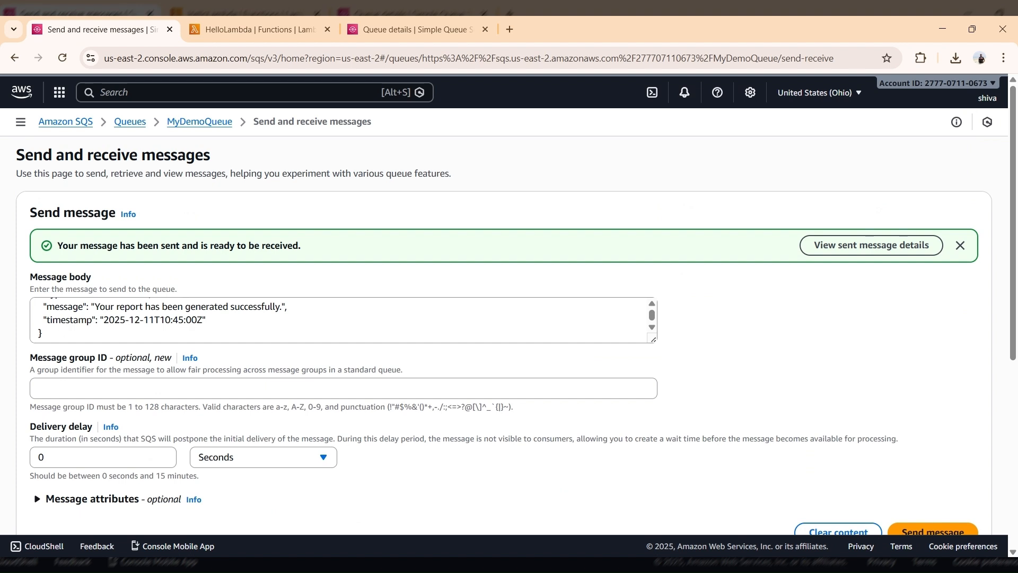
left_click(199, 122)
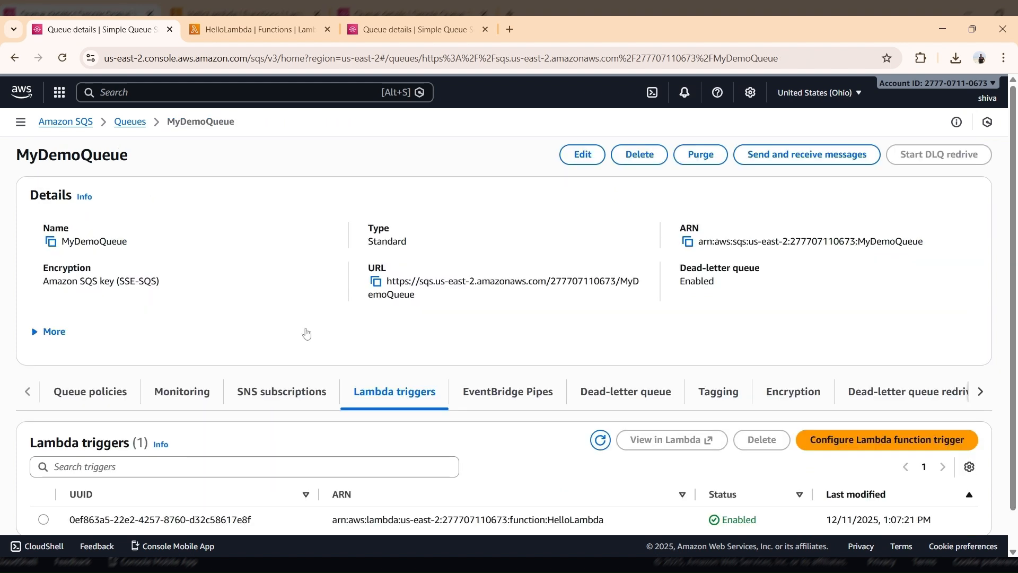
left_click(626, 391)
scroll(451, 412, "down", 1)
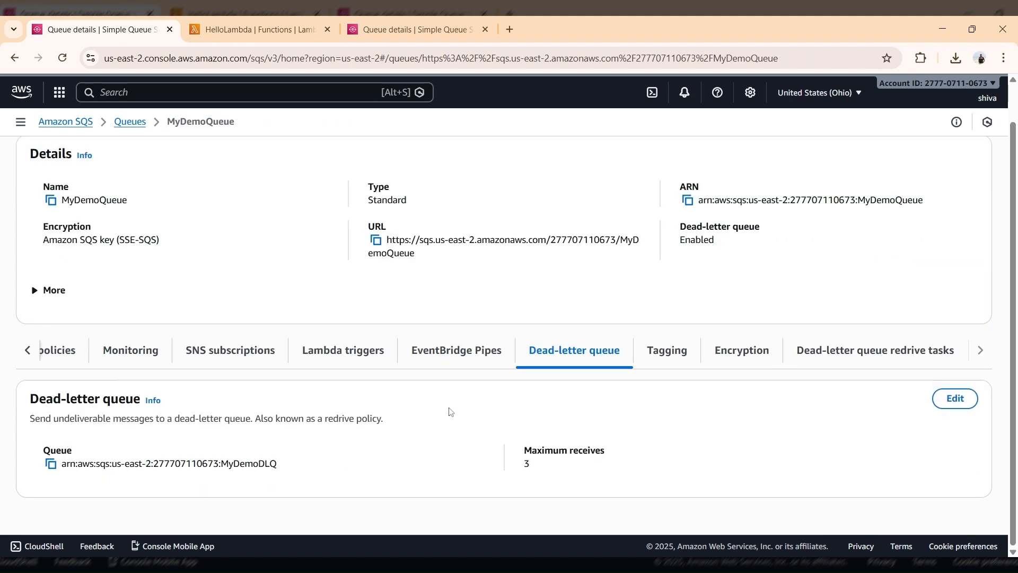
- Open HelloLambda's CloudWatch logs from its monitoring page and view the most recent log stream
key("ctrl+Tab")
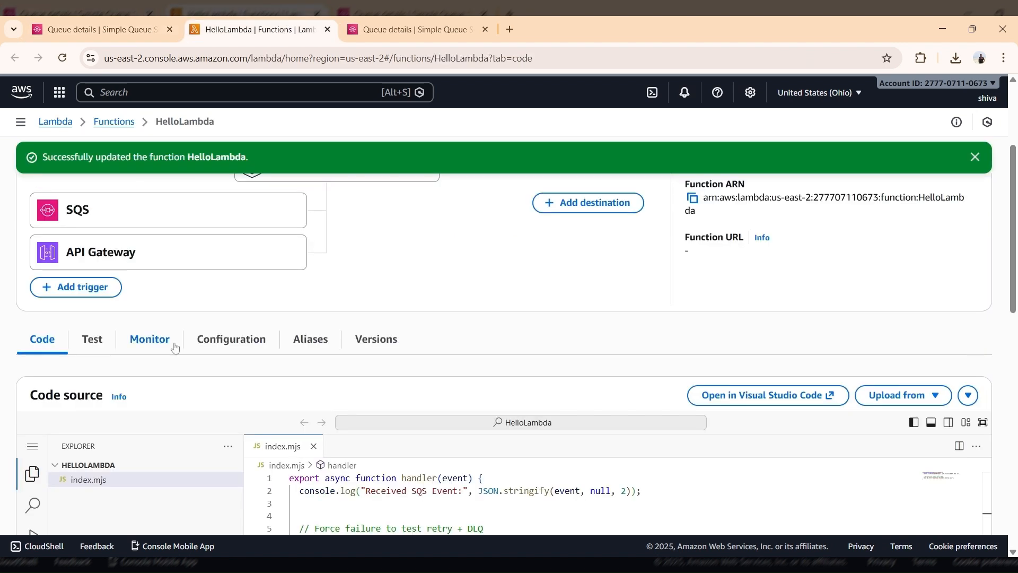
left_click(151, 340)
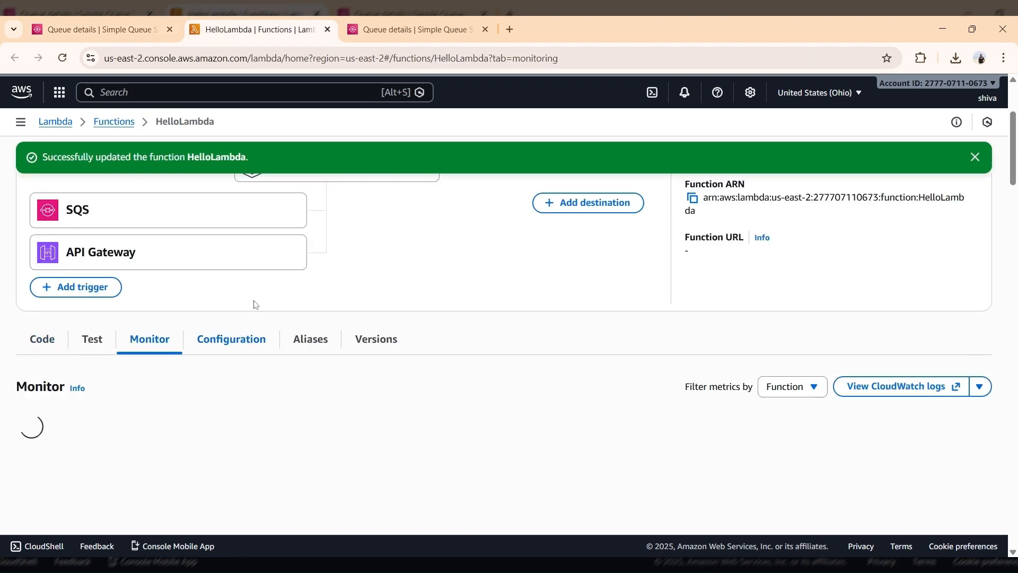
left_click(869, 386)
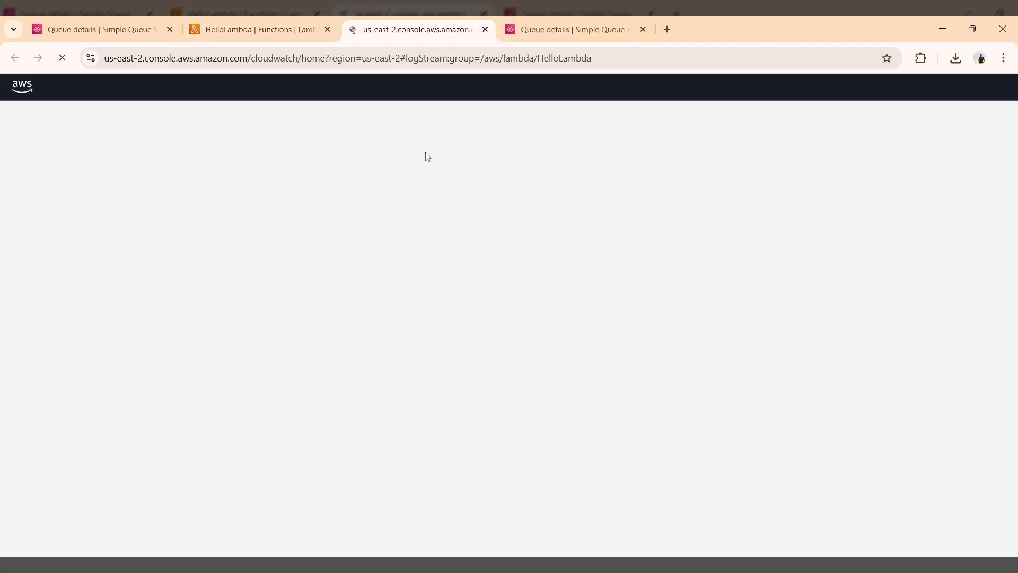
scroll(518, 325, "down", 3)
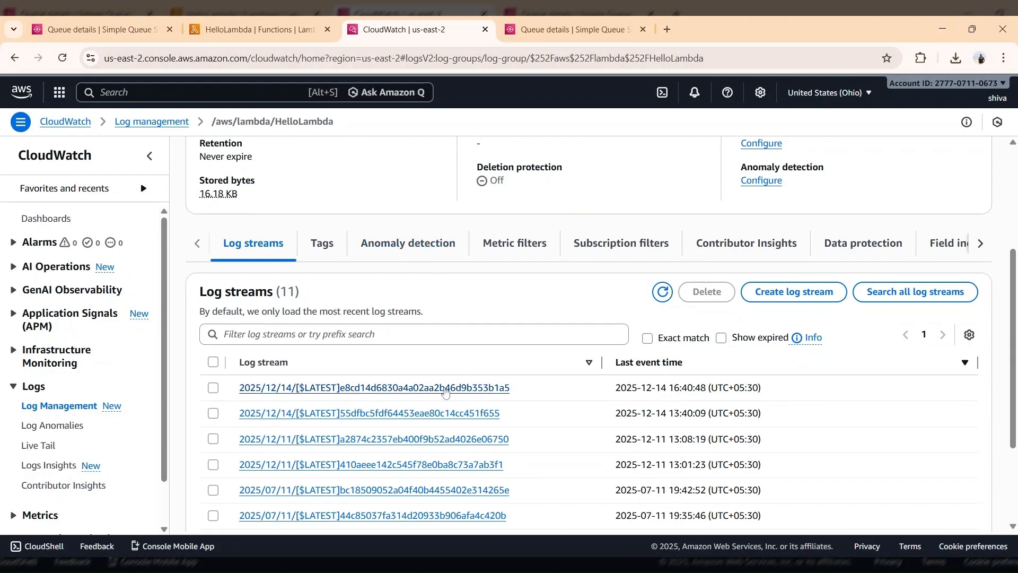
left_click(445, 389)
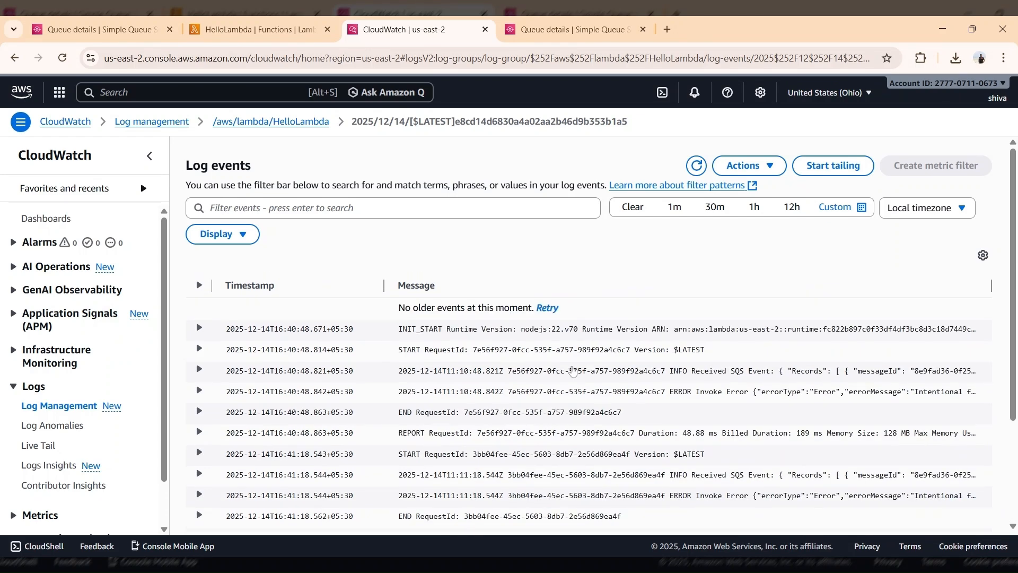
- Expand the first "Received SQS Event" log entry, inspect the message body in its record, and collapse the entry
left_click(573, 372)
scroll(572, 371, "down", 1)
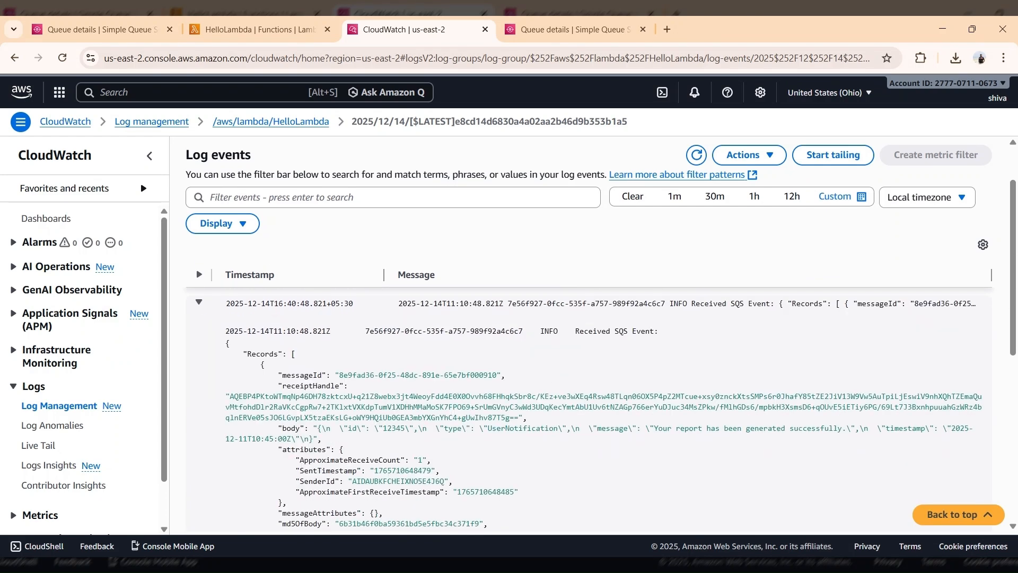
left_click_drag(340, 428, 592, 428)
scroll(592, 428, "down", 1)
scroll(202, 375, "down", 1)
scroll(202, 376, "up", 3)
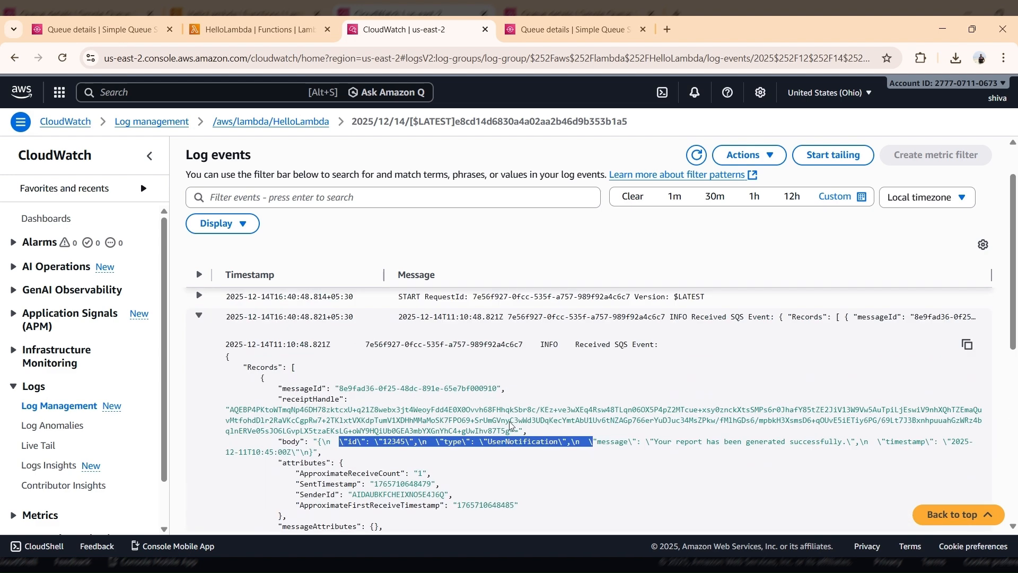
left_click(201, 371)
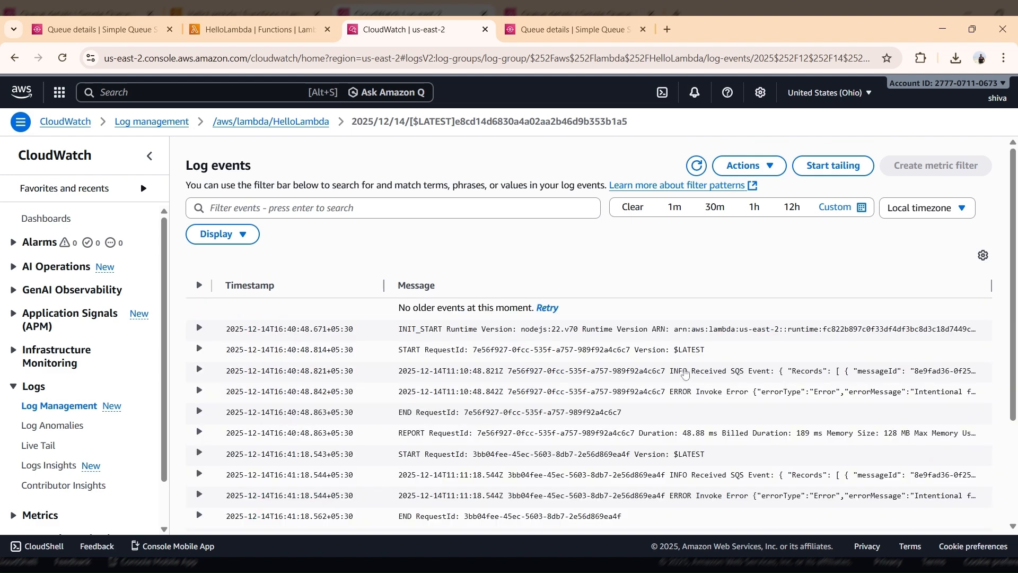
- Search the log events page for "Received SQS Event" and collapse the first matching entry
left_click(695, 375)
key("ctrl+f")
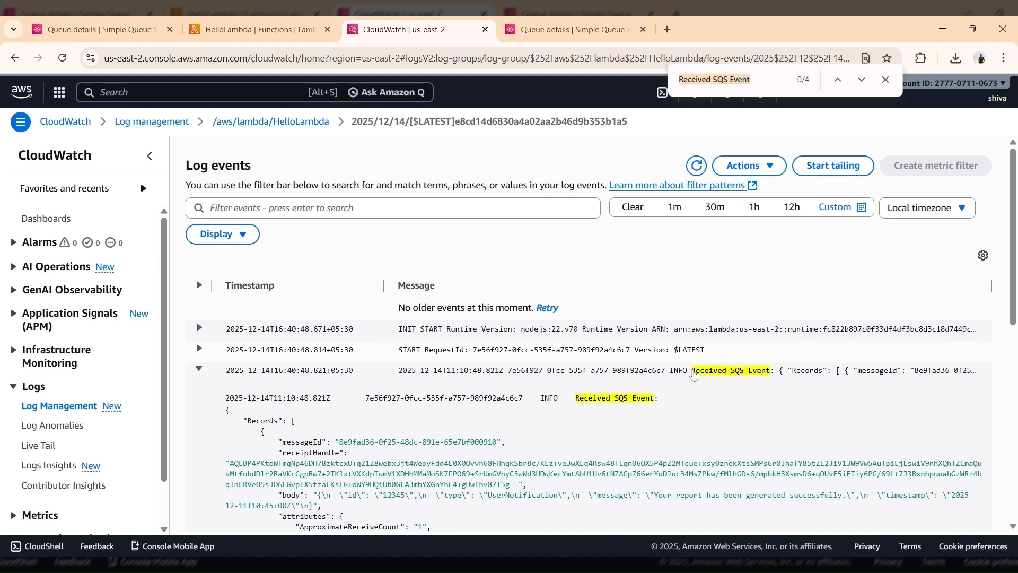
left_click(694, 375)
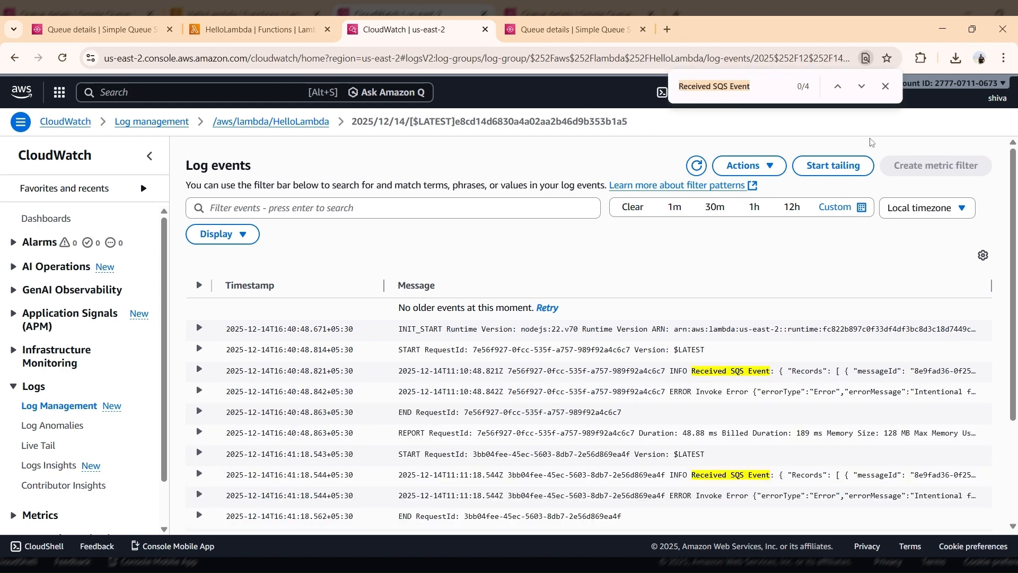
- Refresh the "Received SQS Event" matches on the log events page and review each invocation's entries and timestamps
left_click(860, 92)
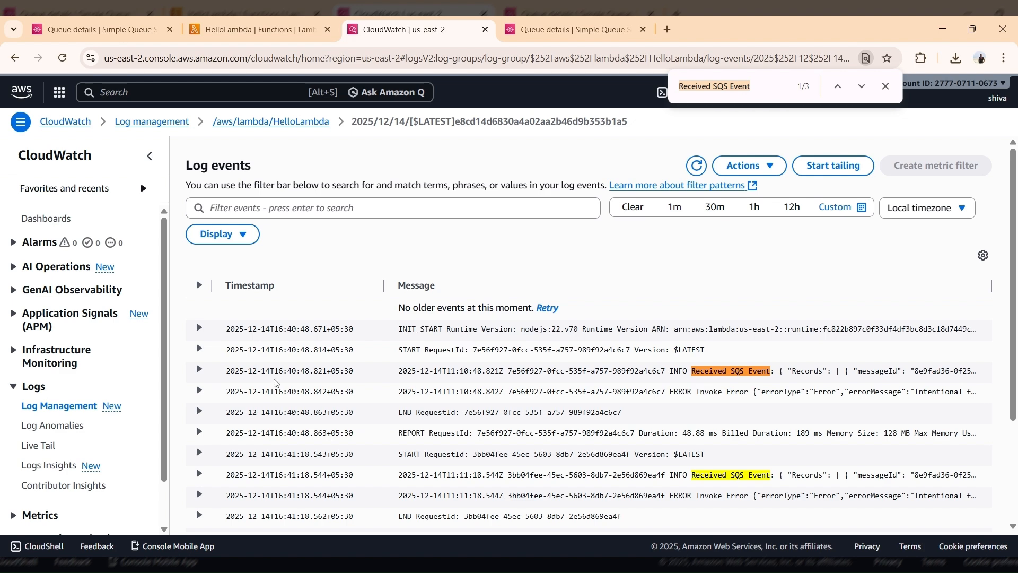
scroll(276, 382, "down", 1)
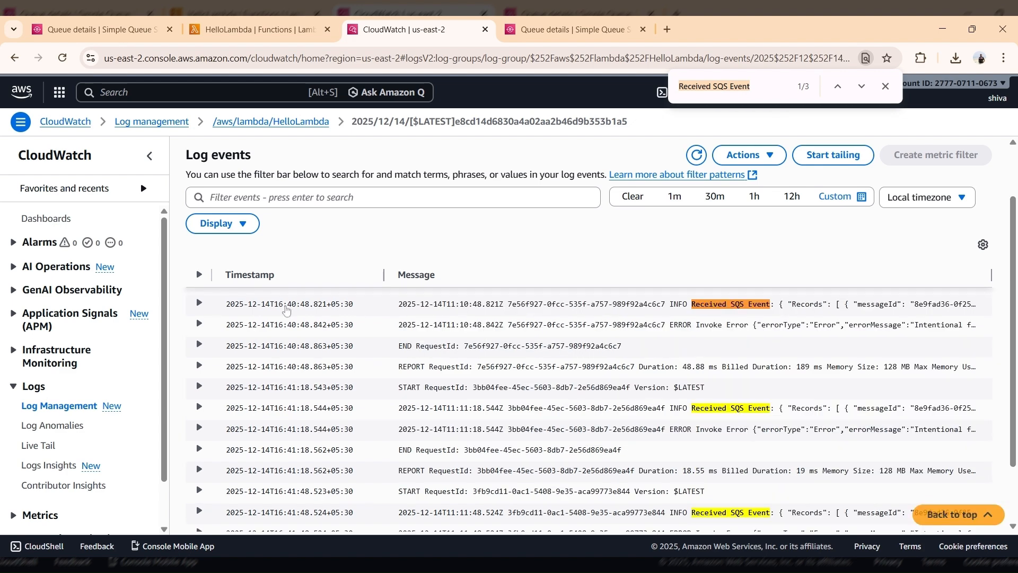
scroll(285, 424, "down", 1)
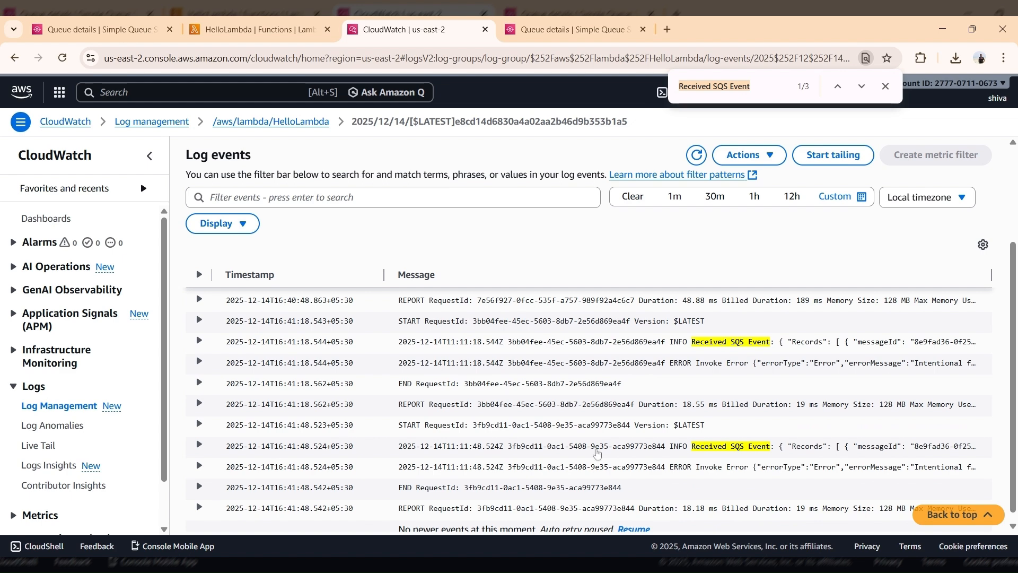
scroll(598, 453, "up", 3)
scroll(709, 385, "down", 1)
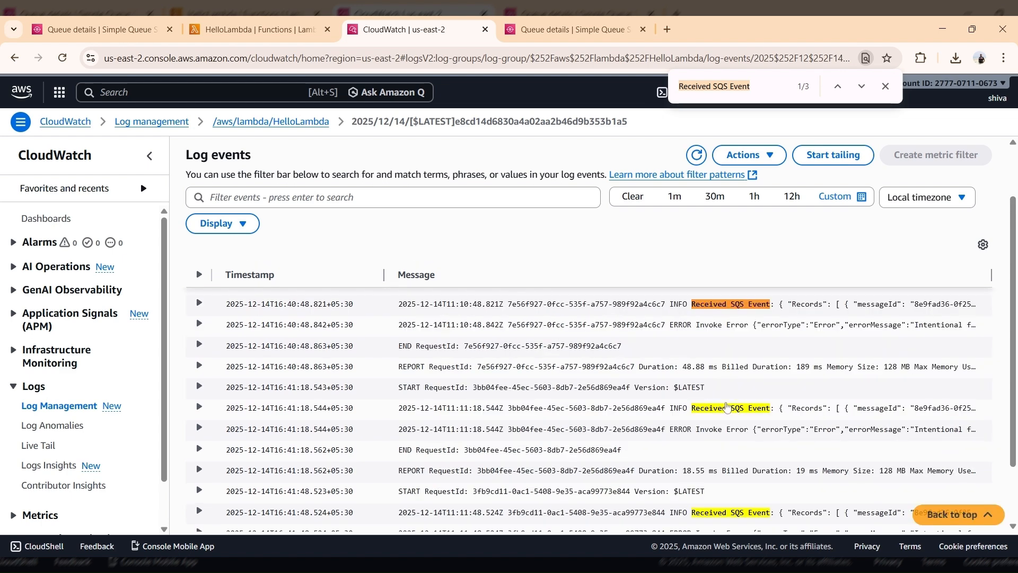
scroll(727, 407, "down", 2)
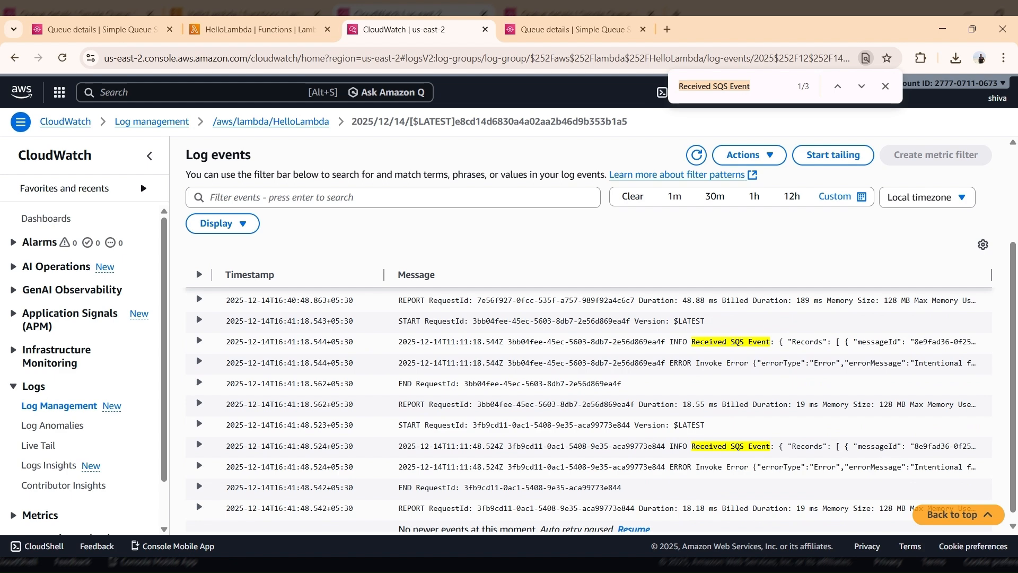
scroll(728, 409, "up", 1)
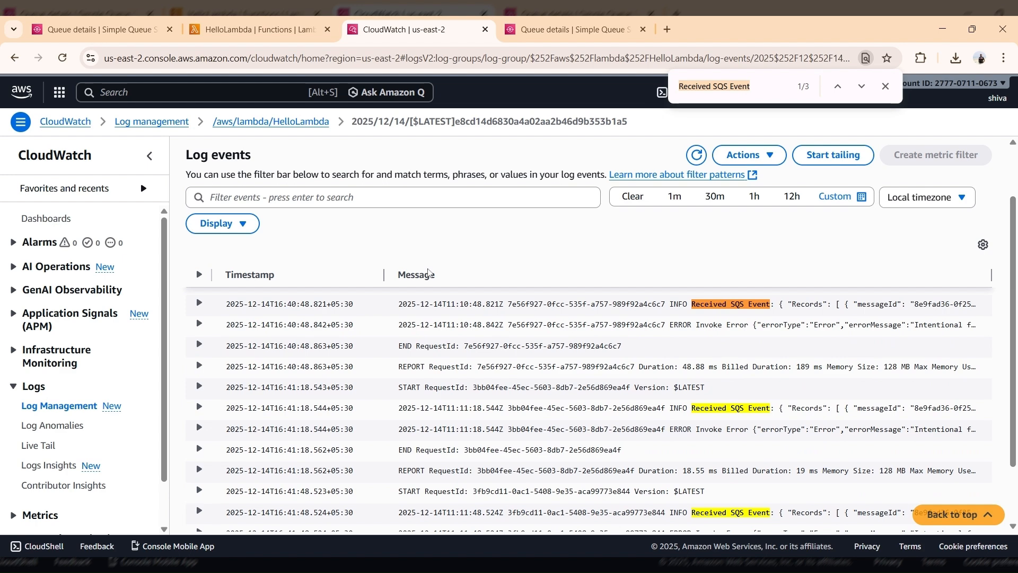
- Open MyDemoQueue for editing and inspect the Maximum receives setting in its dead-letter queue section
left_click(95, 29)
scroll(474, 159, "up", 1)
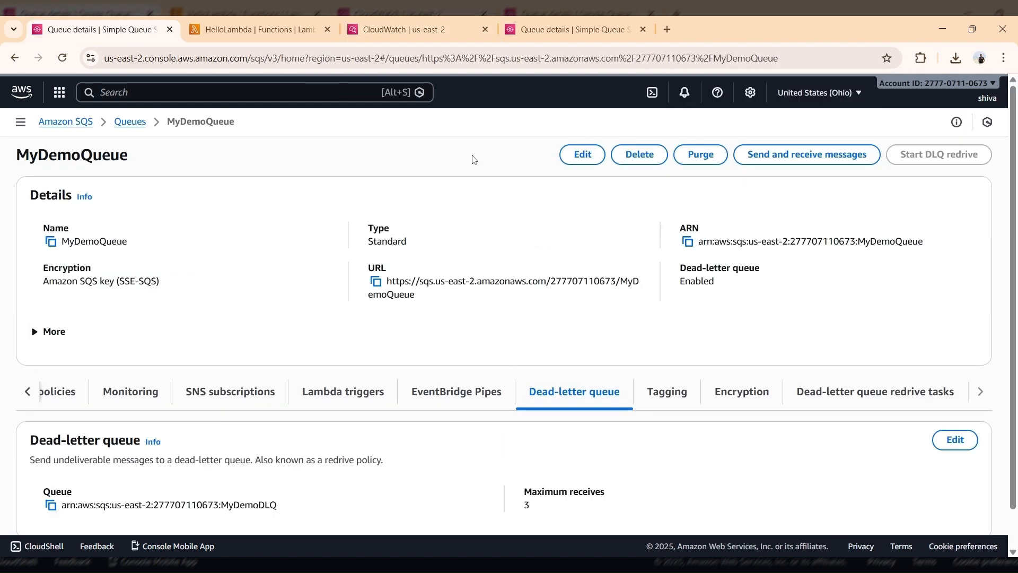
left_click(583, 154)
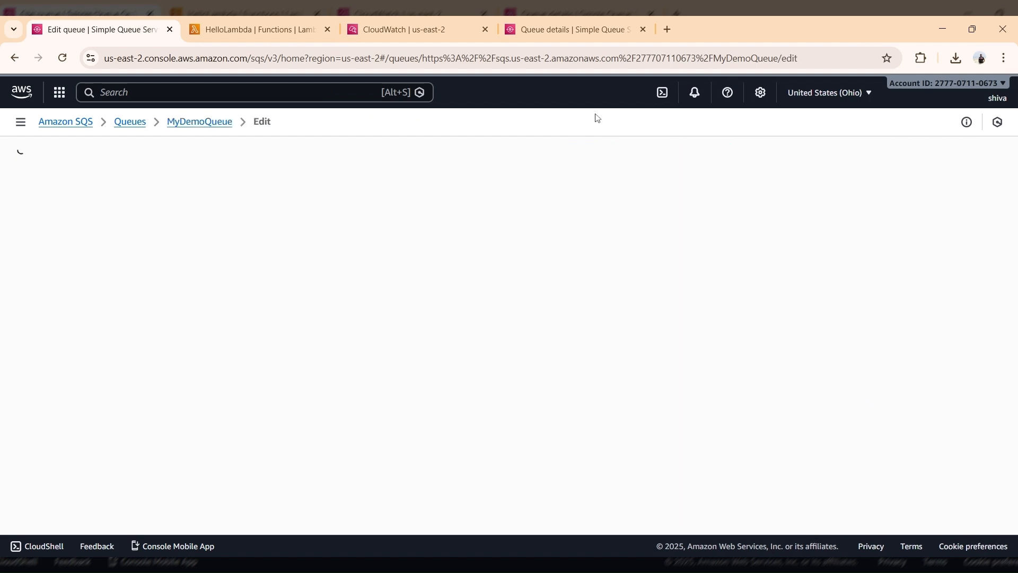
scroll(241, 329, "down", 15)
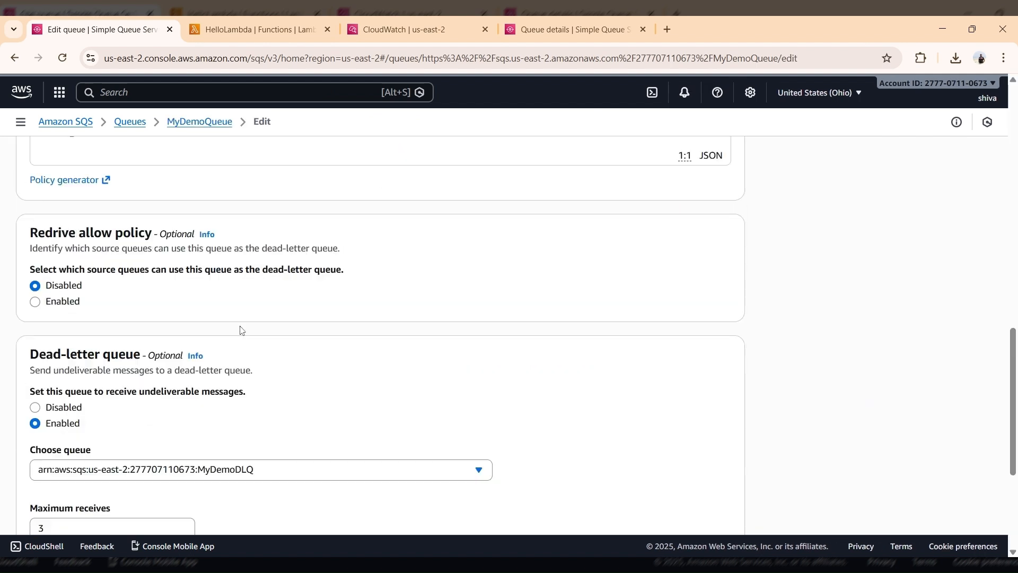
scroll(241, 330, "down", 5)
scroll(149, 293, "up", 1)
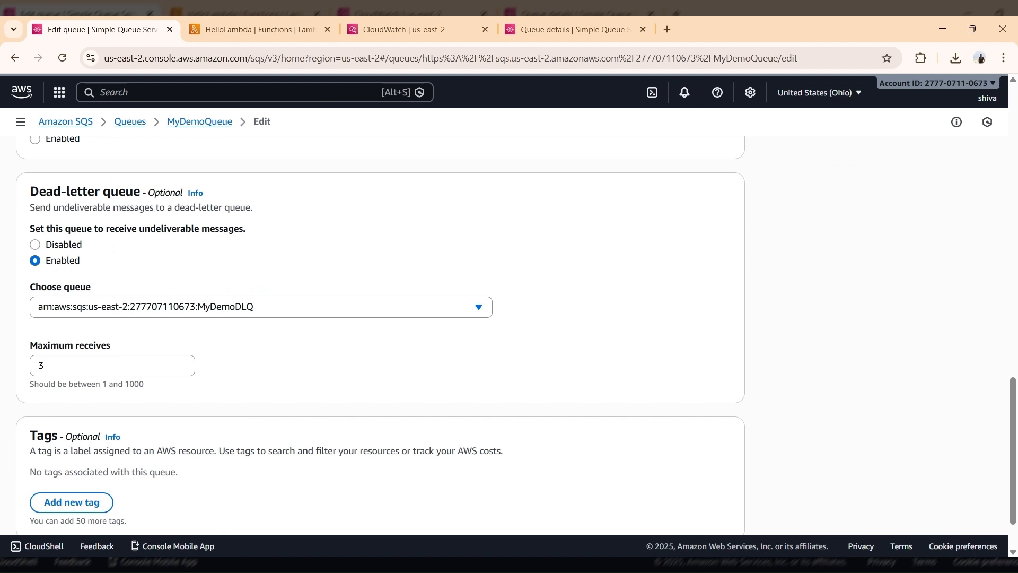
left_click(69, 366)
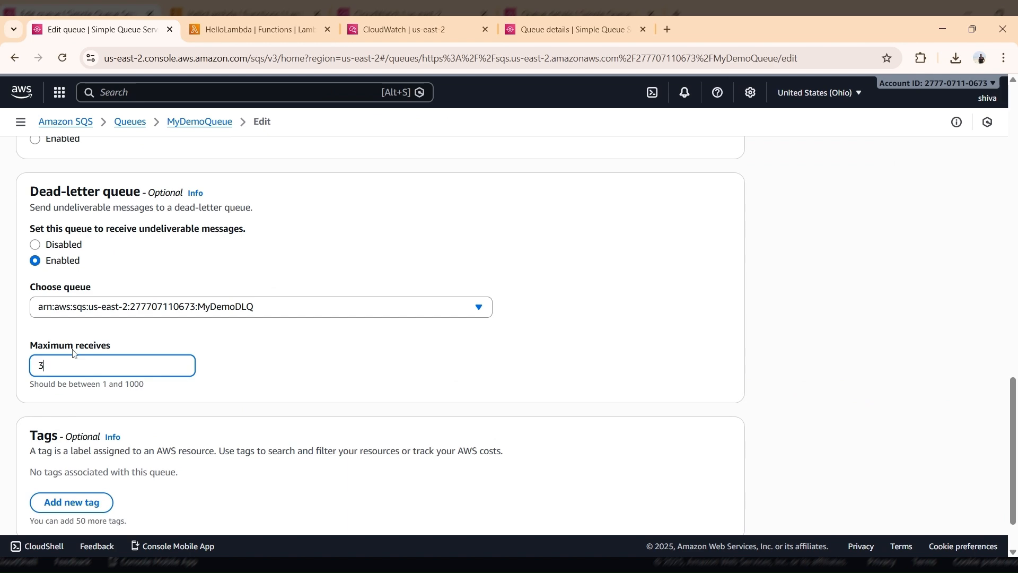
- Return to the CloudWatch log events and expand the first "Invoke Error" entry to inspect its error message and stack
left_click(352, 27)
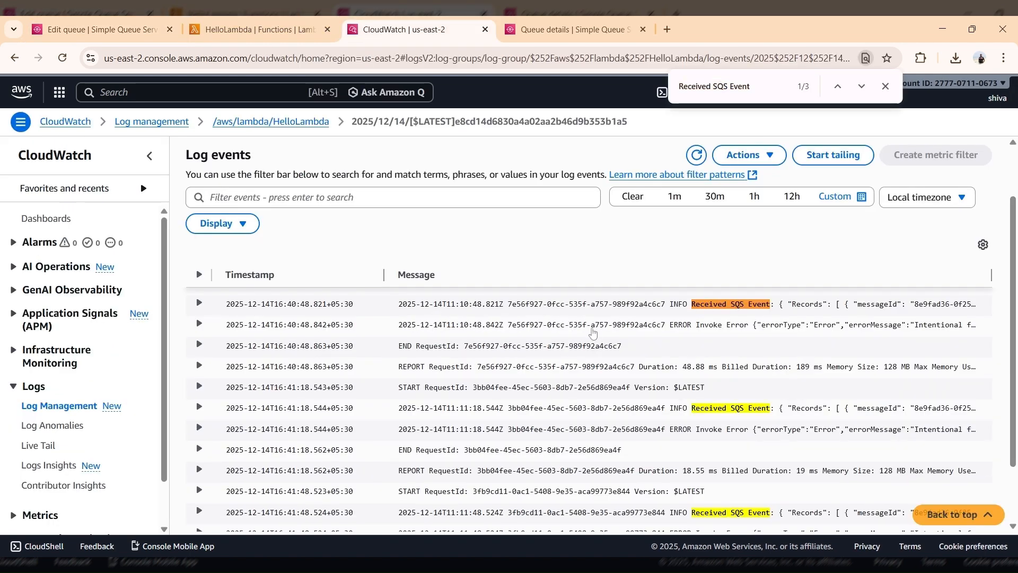
left_click(570, 325)
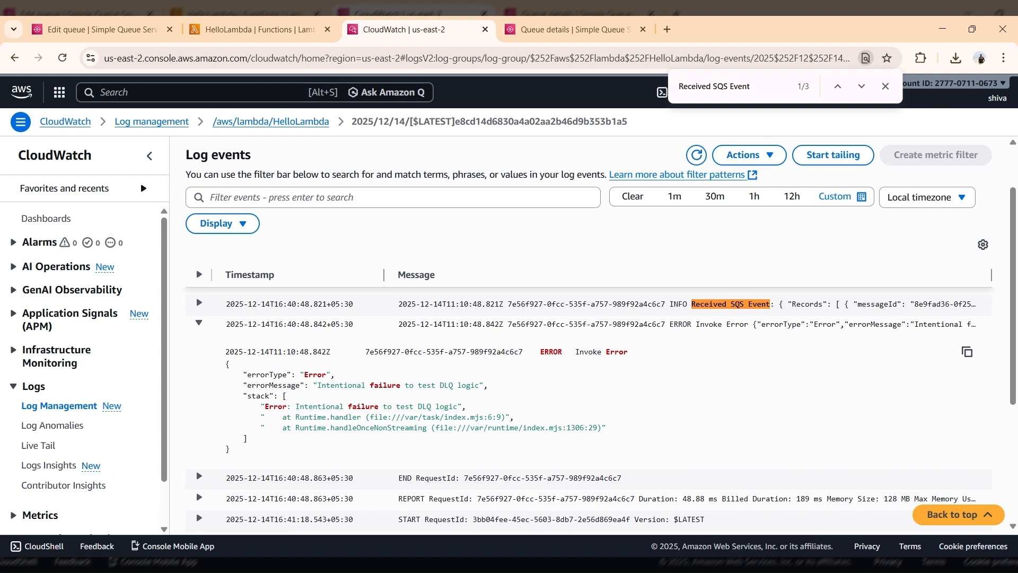
scroll(589, 408, "down", 2)
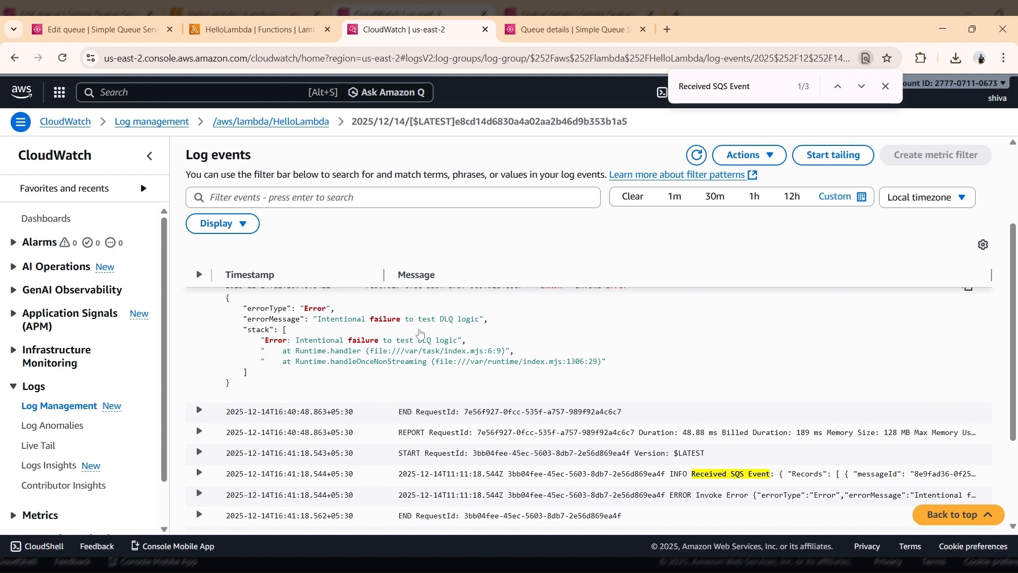
scroll(476, 348, "up", 2)
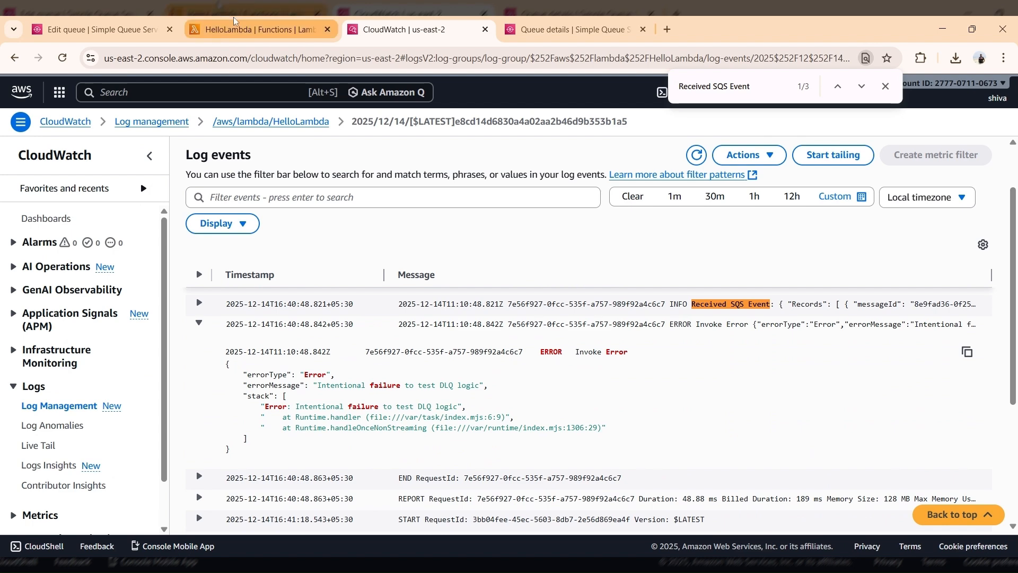
- Refresh the MyDemoDLQ details page, open its send and receive messages page, and poll the queue for messages
left_click(517, 29)
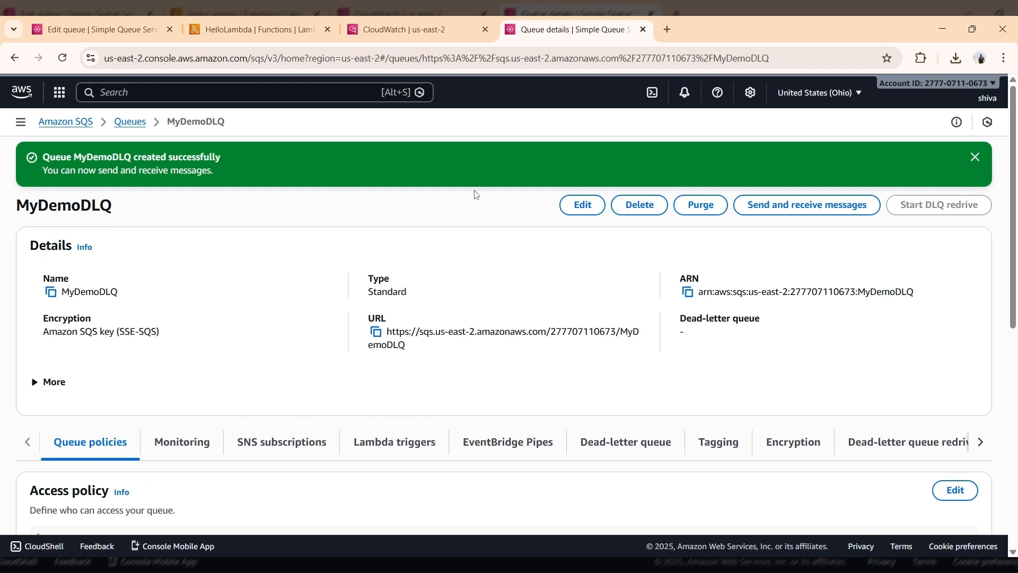
key("F5")
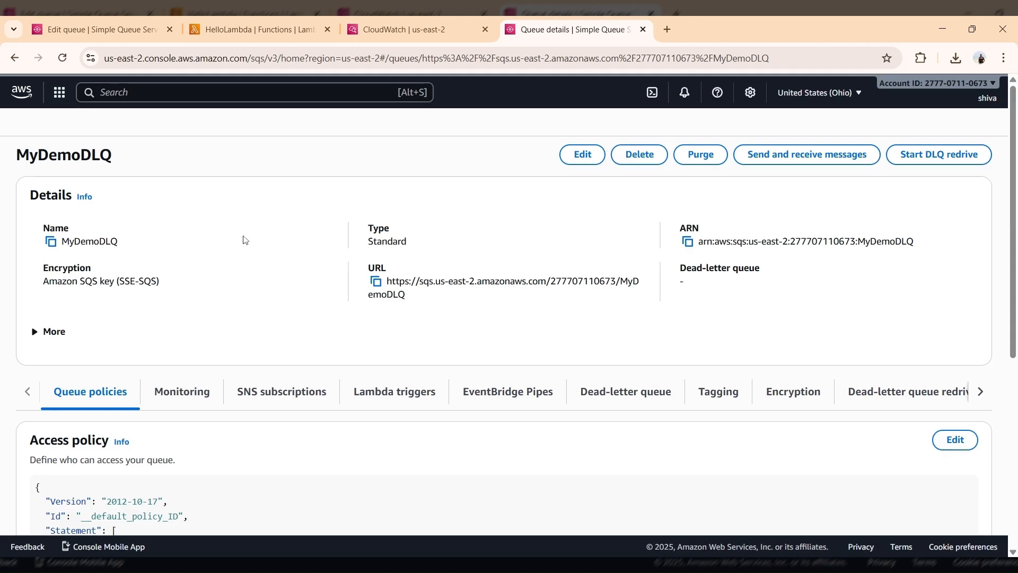
left_click(775, 159)
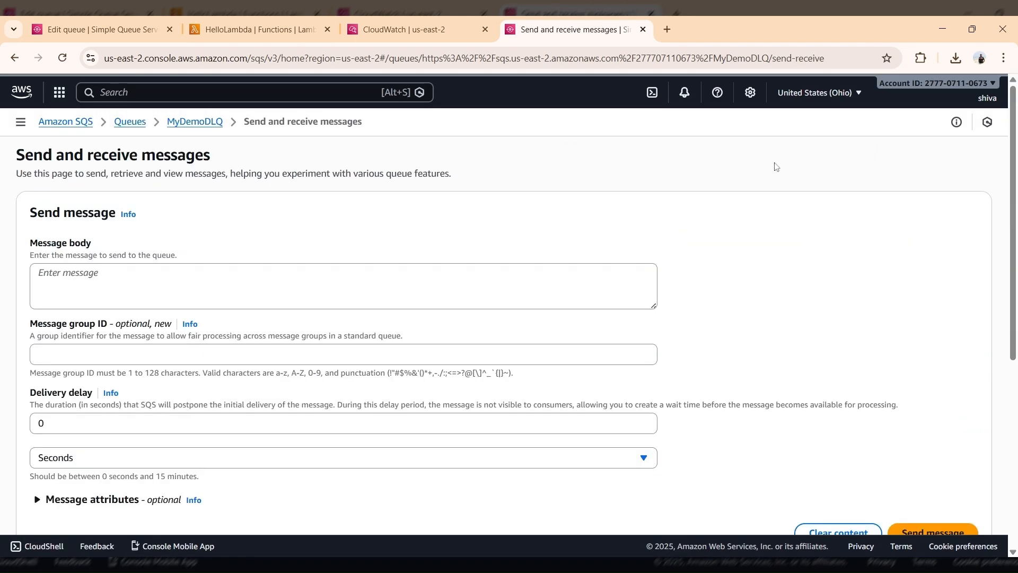
scroll(568, 302, "down", 4)
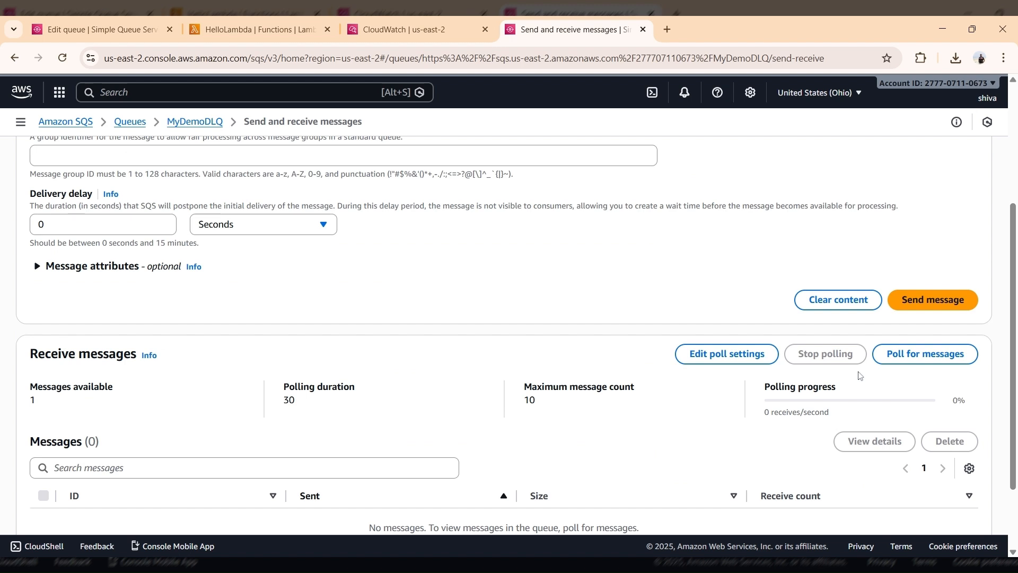
left_click(898, 361)
scroll(466, 338, "down", 2)
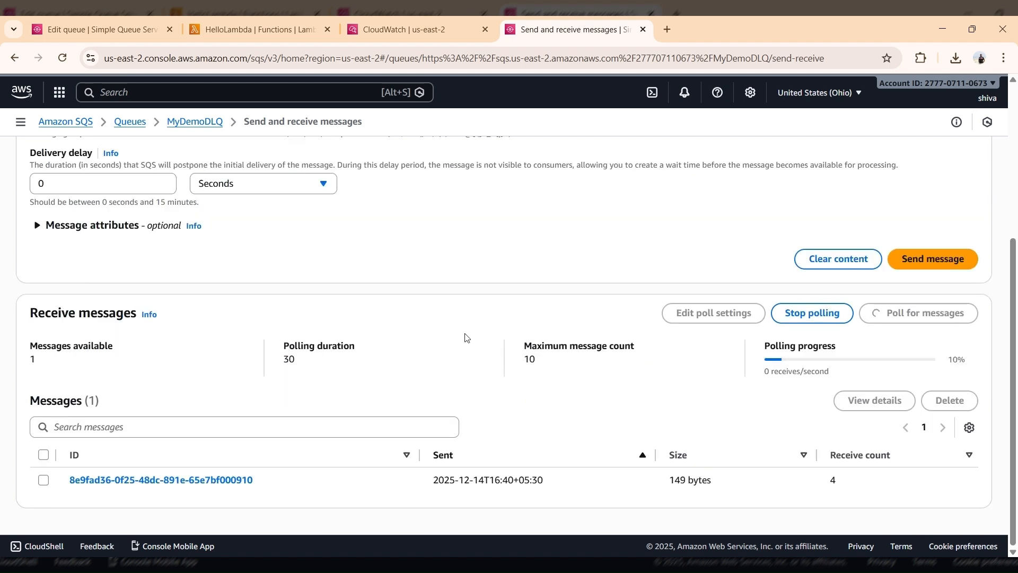
- Open the message received in MyDemoDLQ, read through its body, and close the message details
left_click(130, 480)
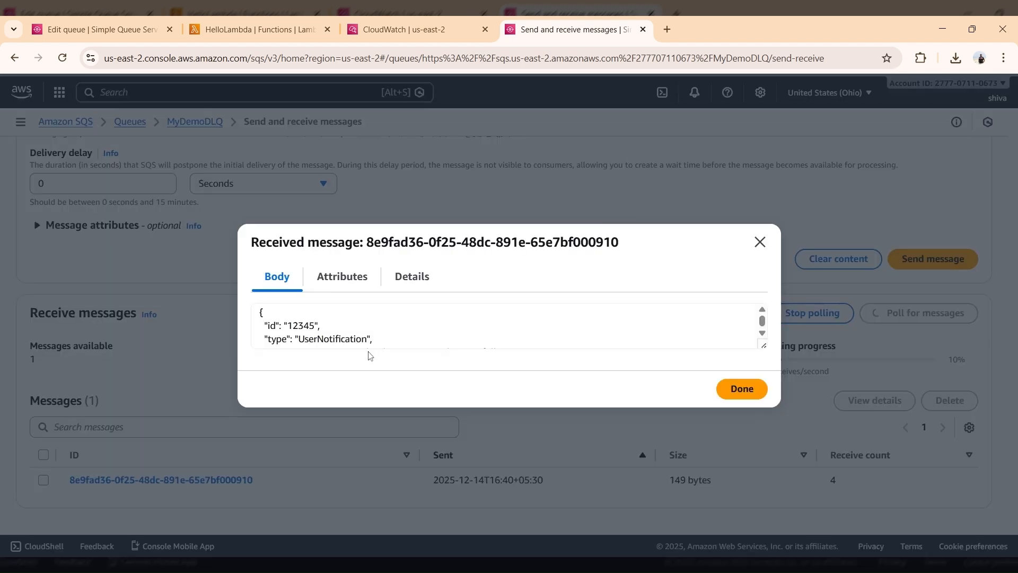
scroll(369, 326, "down", 2)
scroll(506, 325, "up", 2)
left_click(760, 242)
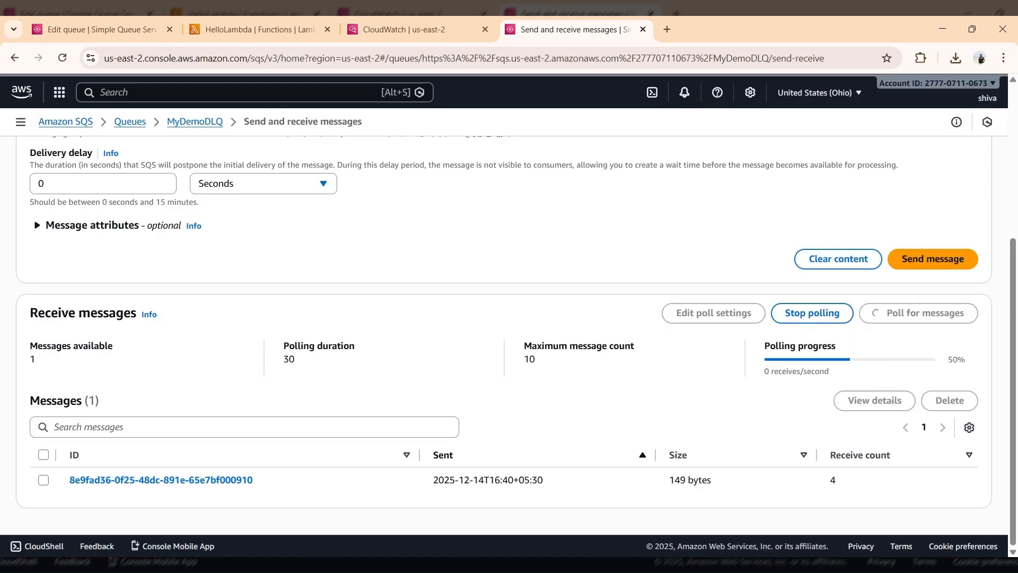
- Return to the MyDemoDLQ details page and open the dead-letter queue redrive configuration
scroll(503, 335, "up", 5)
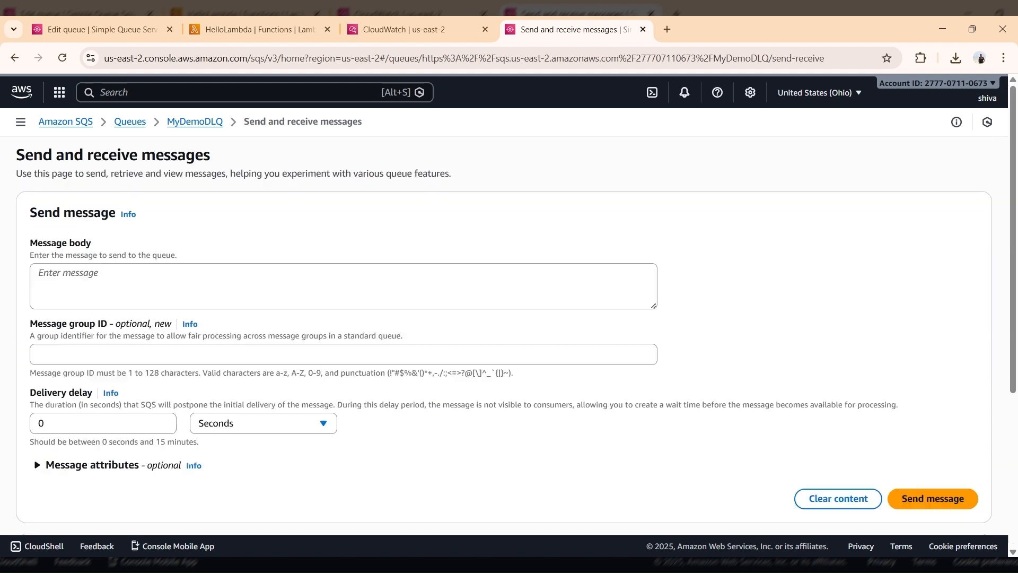
left_click(180, 123)
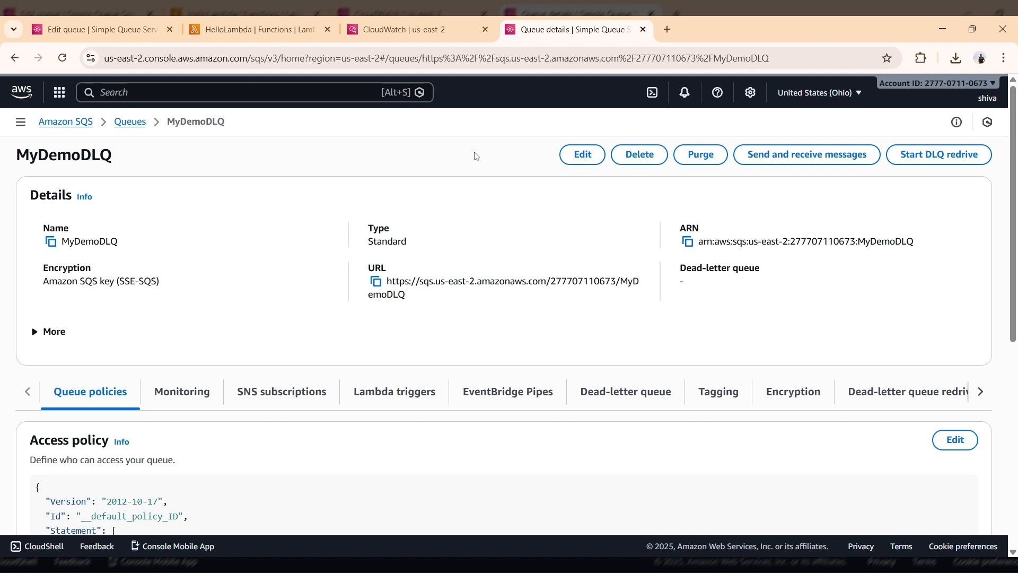
left_click(961, 165)
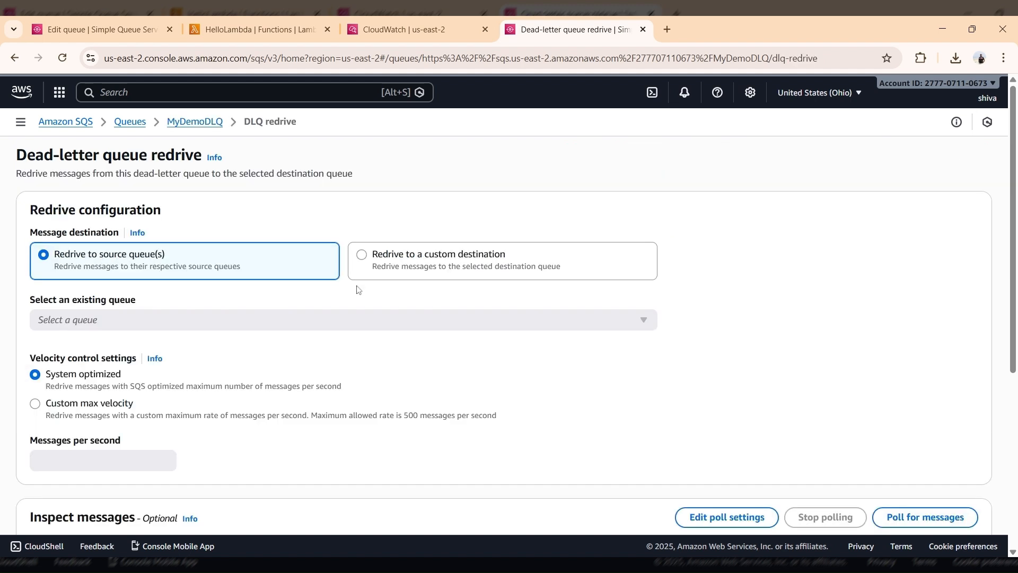